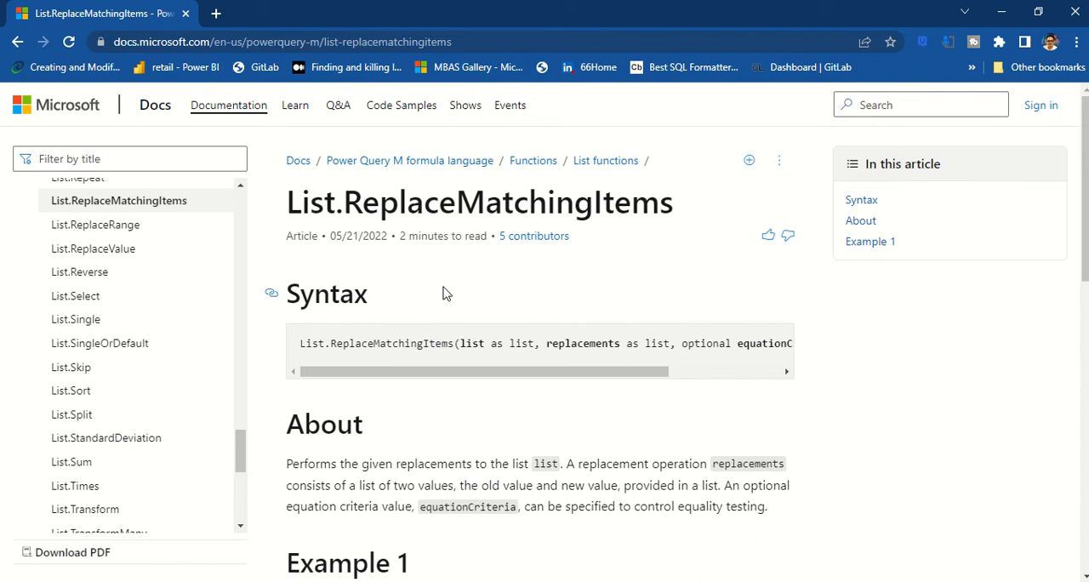
Step: Examine the syntax of List.ReplaceMatchingItems, including its list, replacements and optional equationCriteria arguments
scroll(442, 293, down, 1)
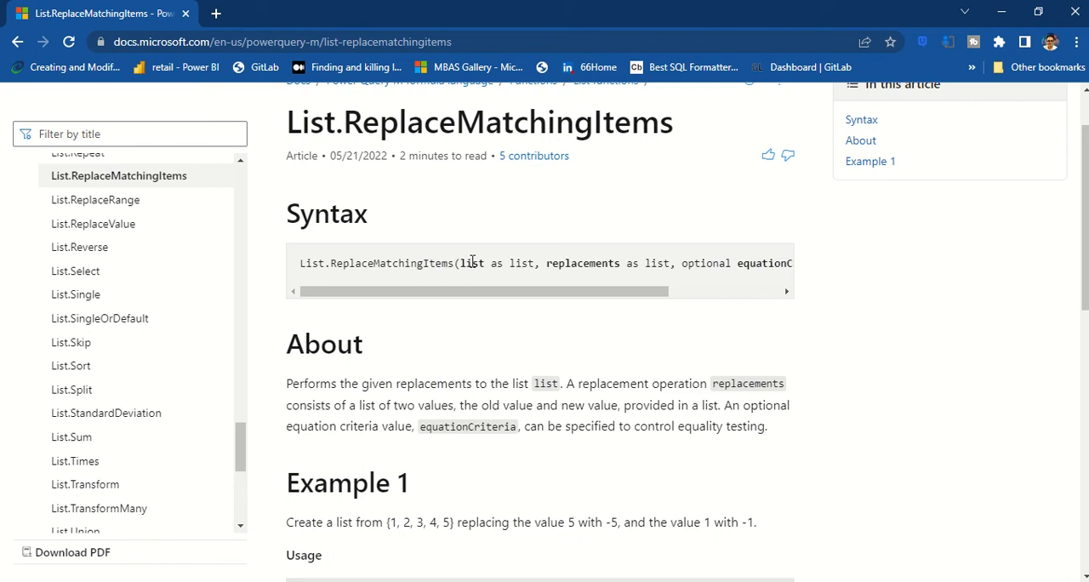
drag(486, 295, 393, 306)
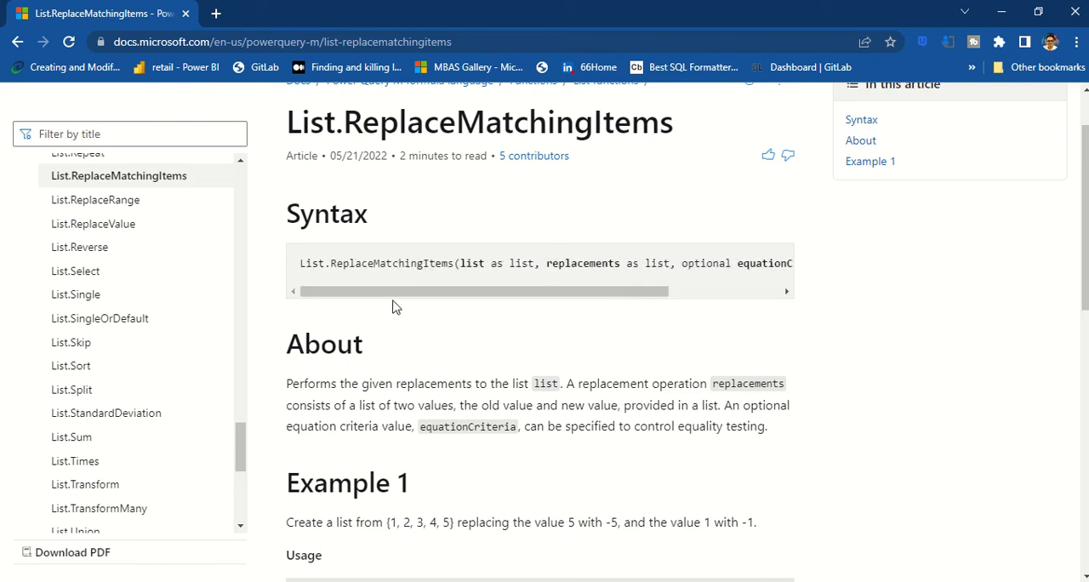
double_click(583, 263)
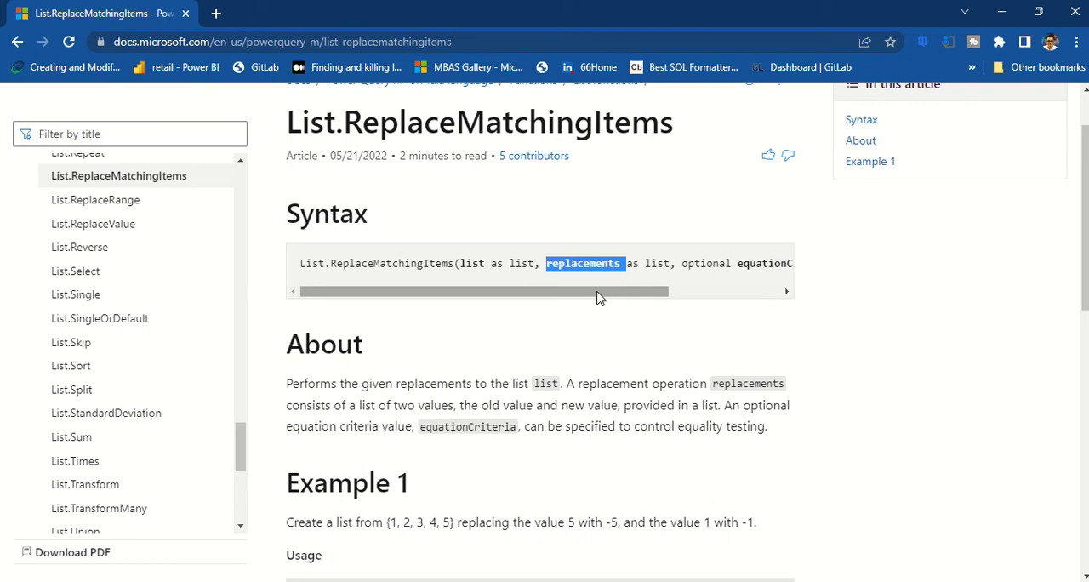
drag(597, 297, 703, 286)
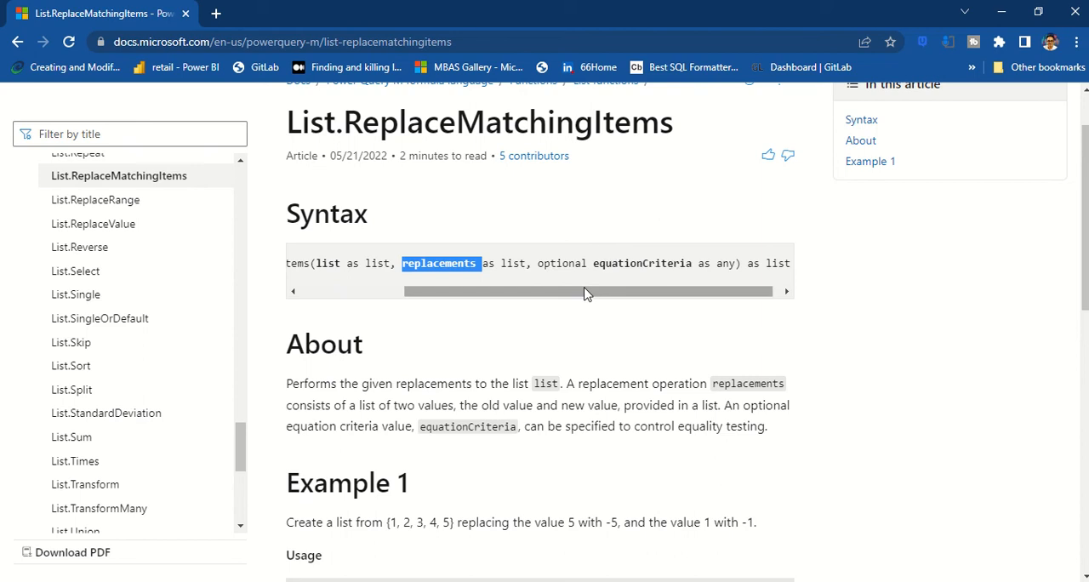
drag(585, 293, 440, 302)
Step: Study Example 1 of List.ReplaceMatchingItems, comparing the source list and the old/new value pairs with the output
scroll(428, 237, down, 1)
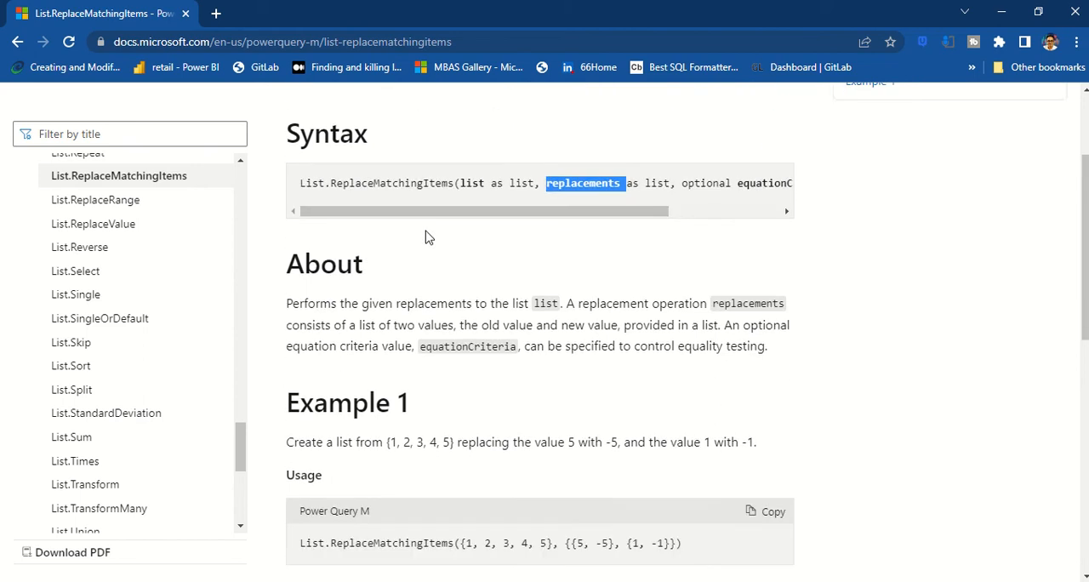
scroll(428, 237, down, 3)
drag(388, 204, 397, 204)
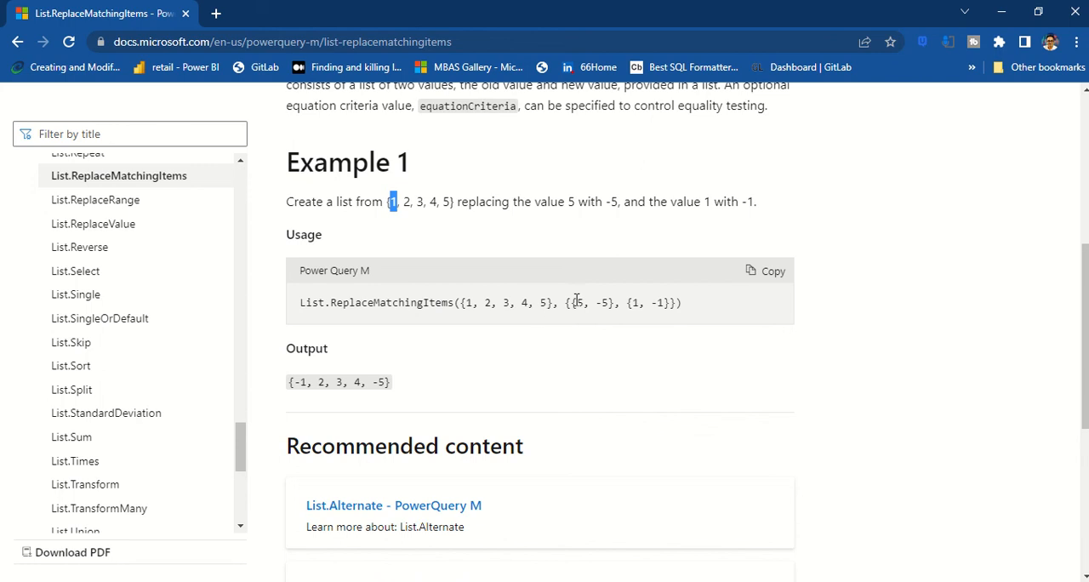
drag(572, 302, 610, 305)
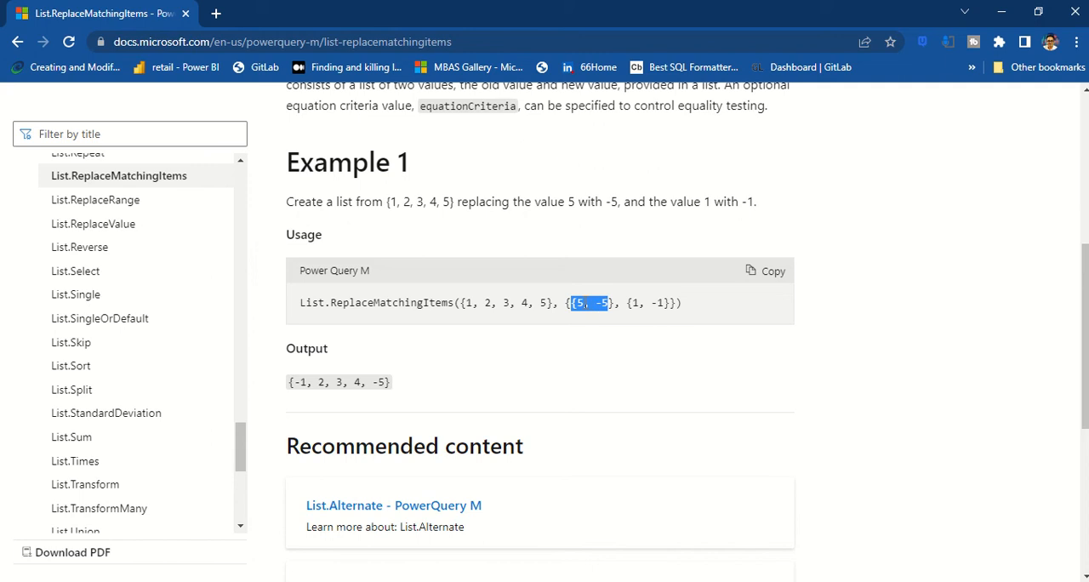
click(585, 303)
double_click(583, 302)
drag(596, 303, 610, 303)
double_click(634, 303)
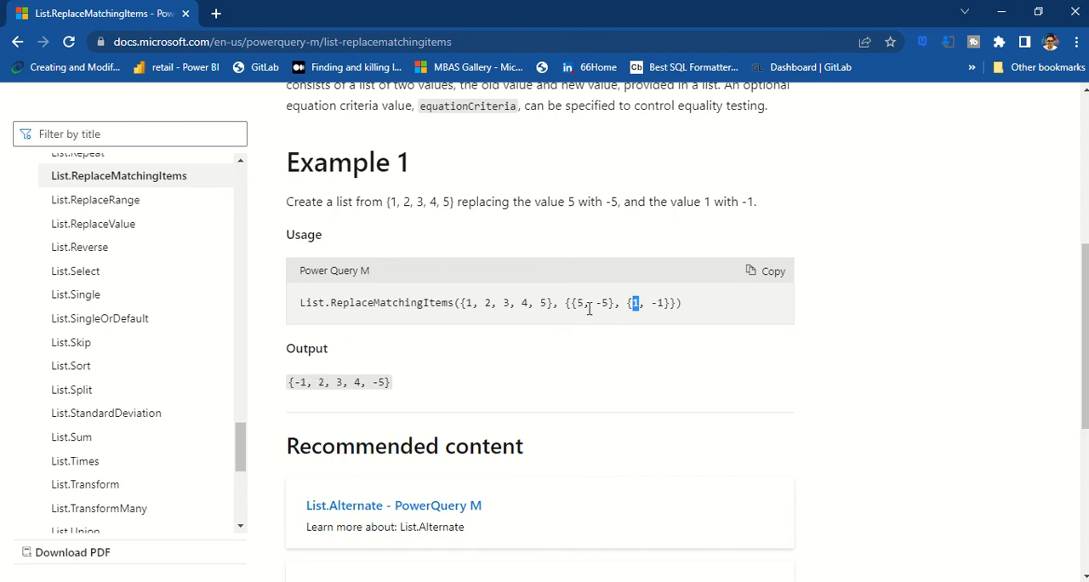
double_click(379, 382)
drag(655, 298, 678, 303)
double_click(302, 382)
drag(302, 383, 288, 382)
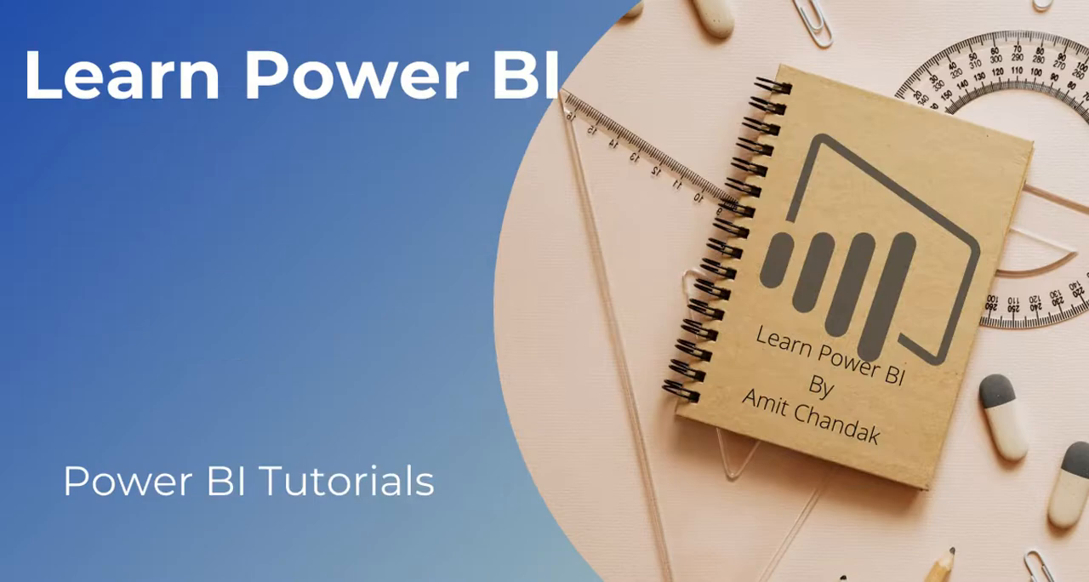
Step: Switch to the Power Query List Operations 2 file in Power BI Desktop and open the Power Query Editor
key(alt+Tab)
key(Tab)
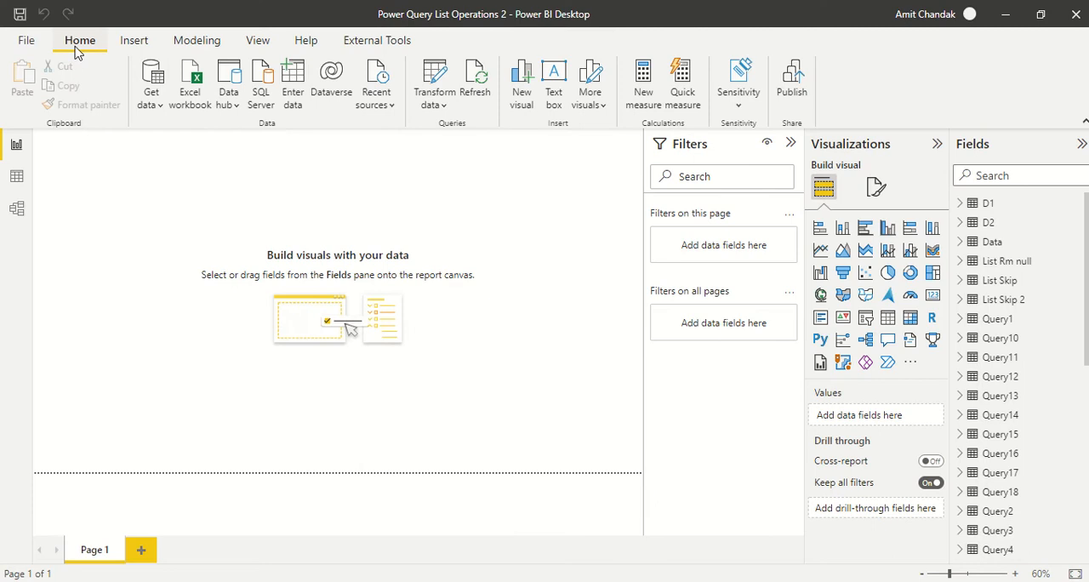
click(437, 109)
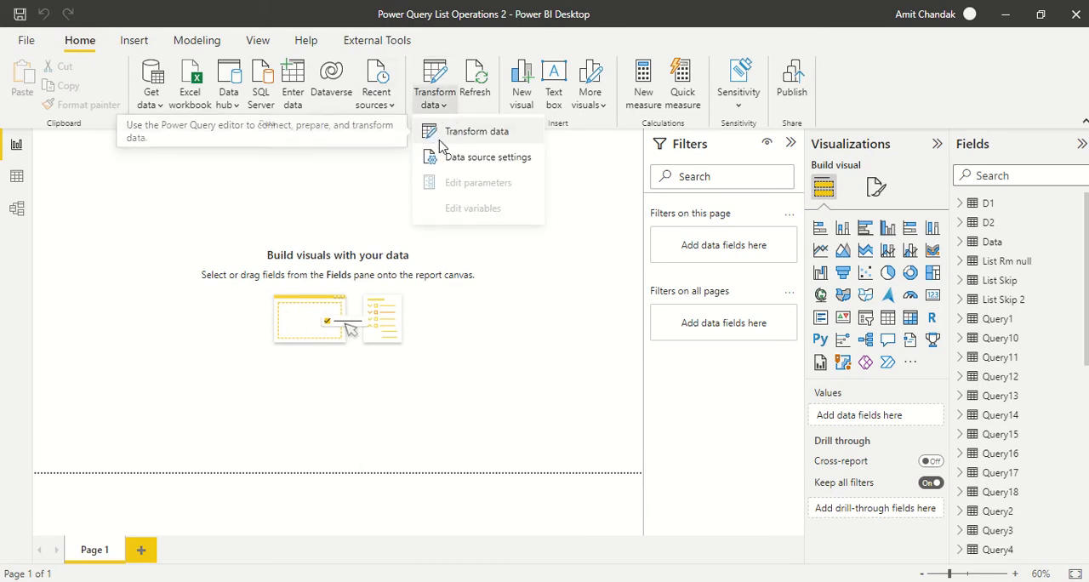
click(440, 135)
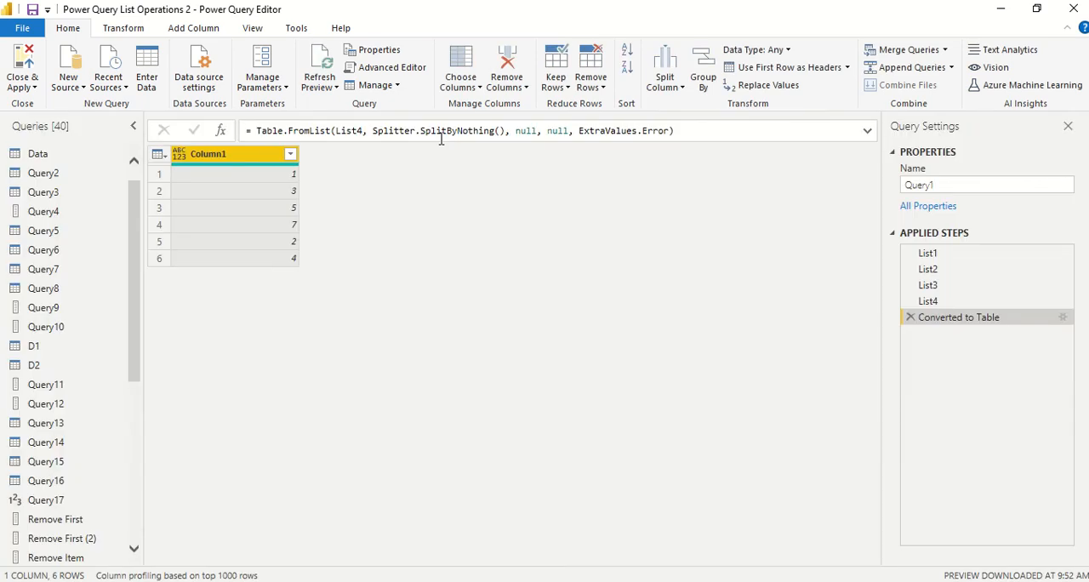
Step: Create a blank query and rename it Replace Matching
click(66, 86)
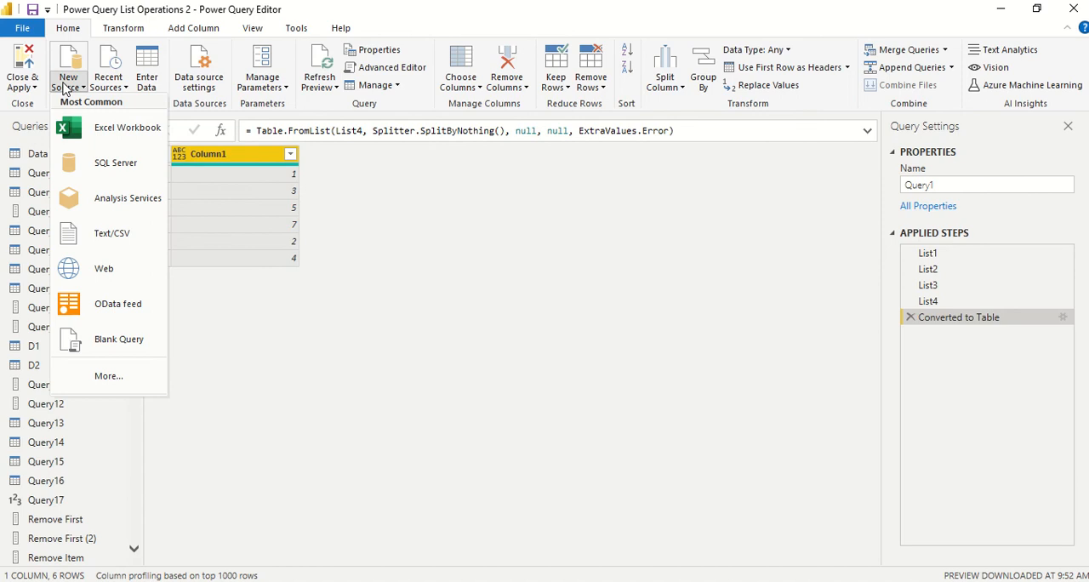
click(82, 344)
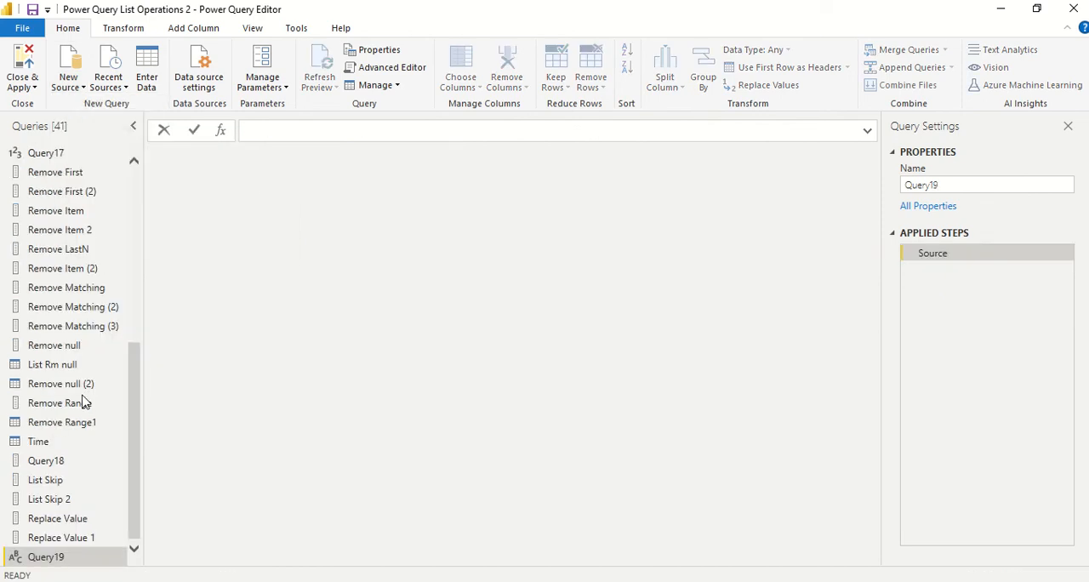
double_click(61, 559)
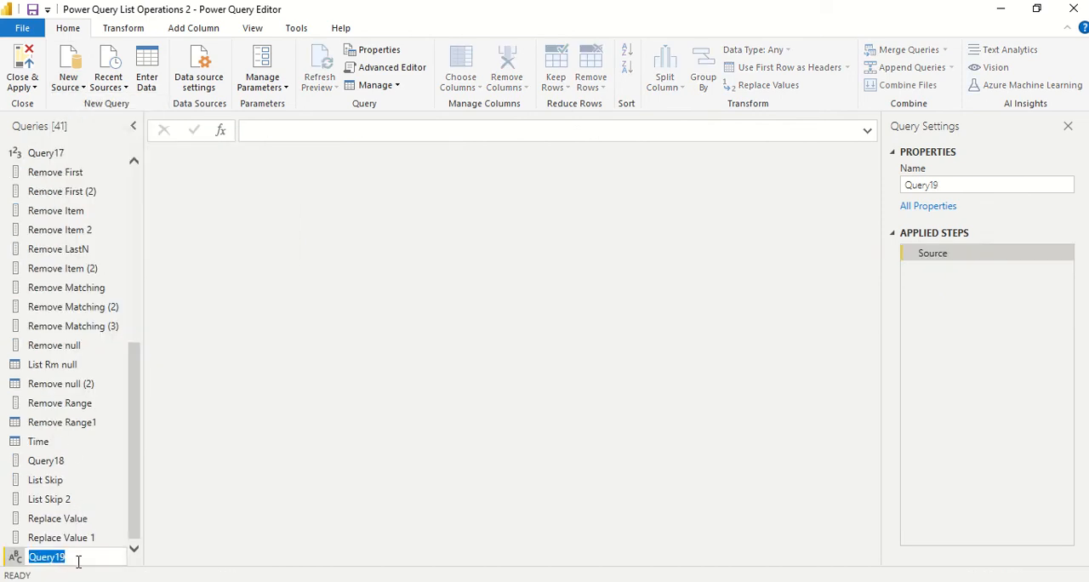
text(Replace Matchi)
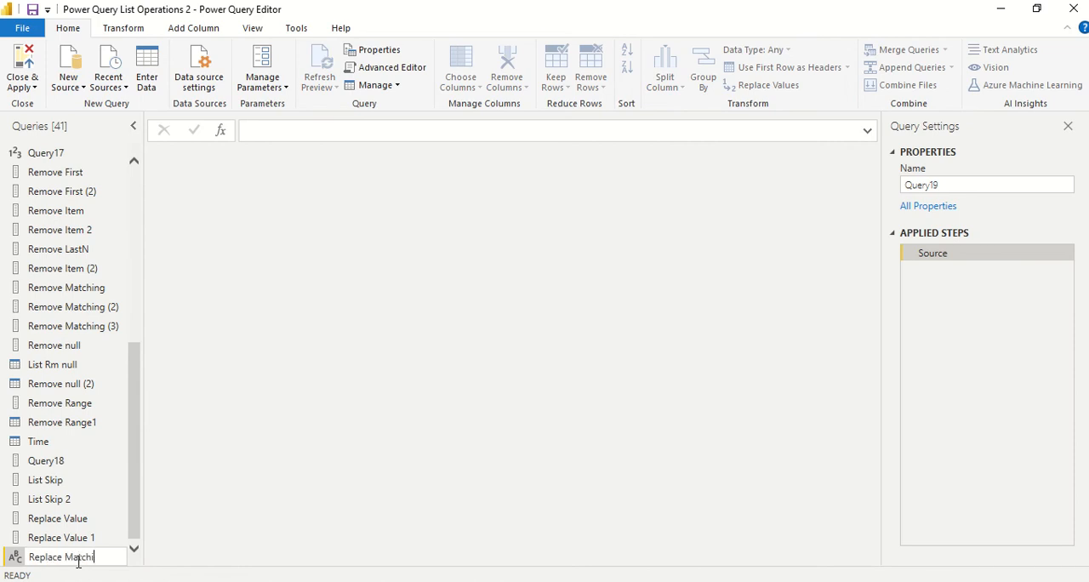
text(ng)
key(Return)
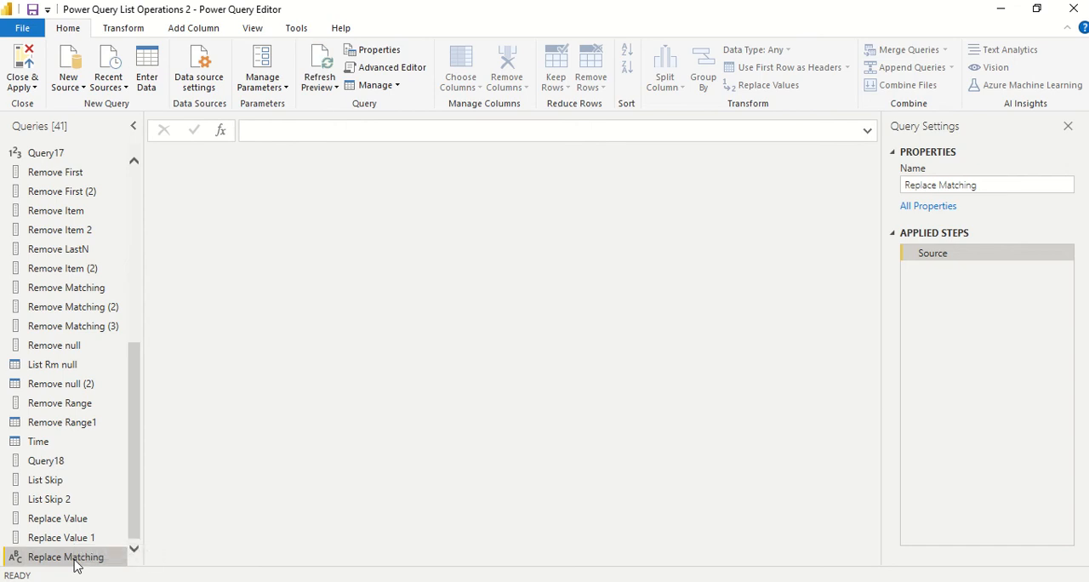
Step: In the Replace Matching query's M code, set Source to the list {1,2,3,4,5,6,7,7,5,9} and apply it
right_click(75, 565)
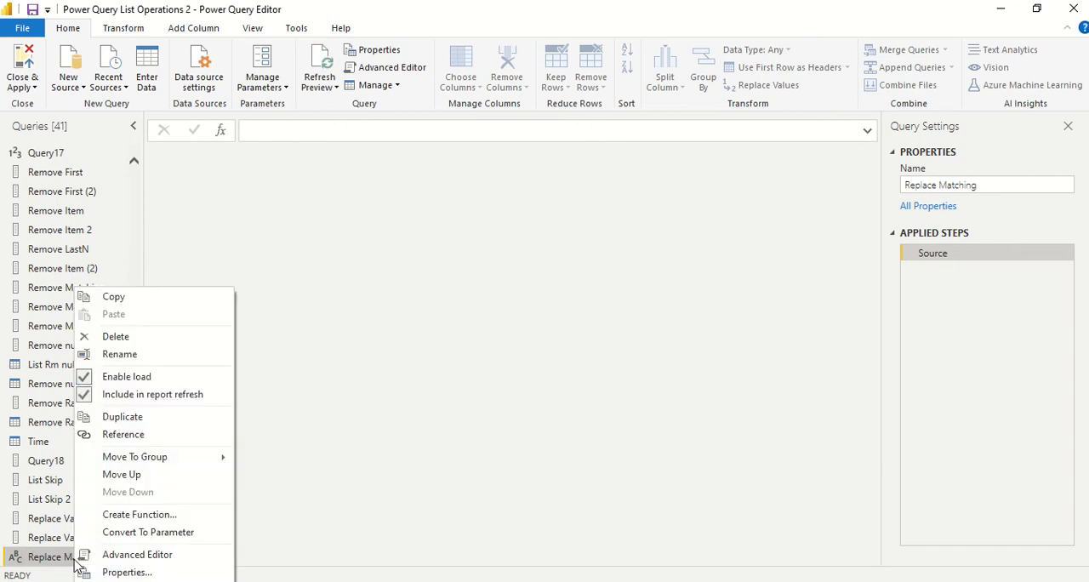
click(123, 556)
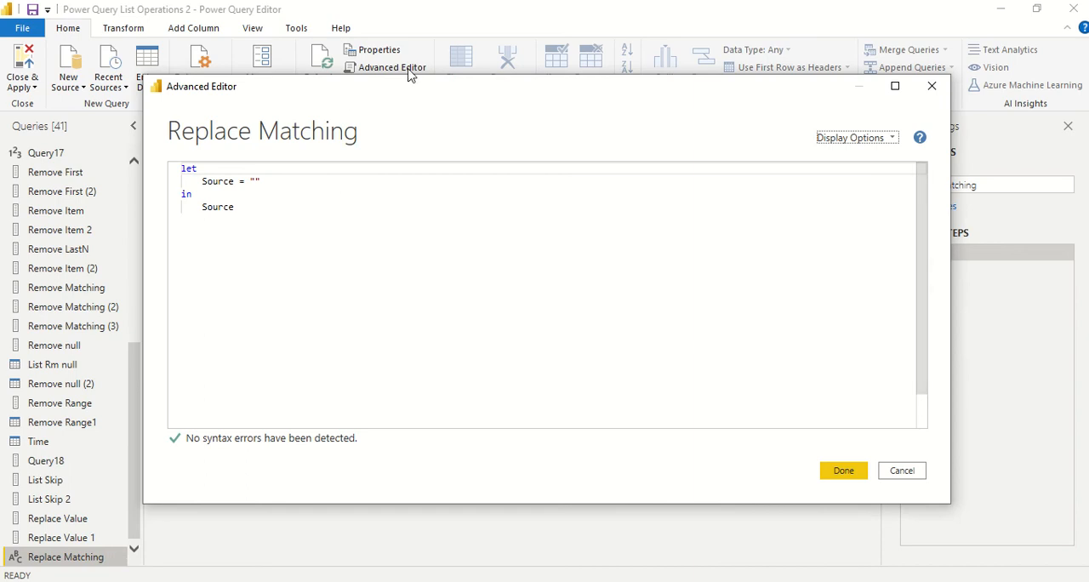
click(262, 180)
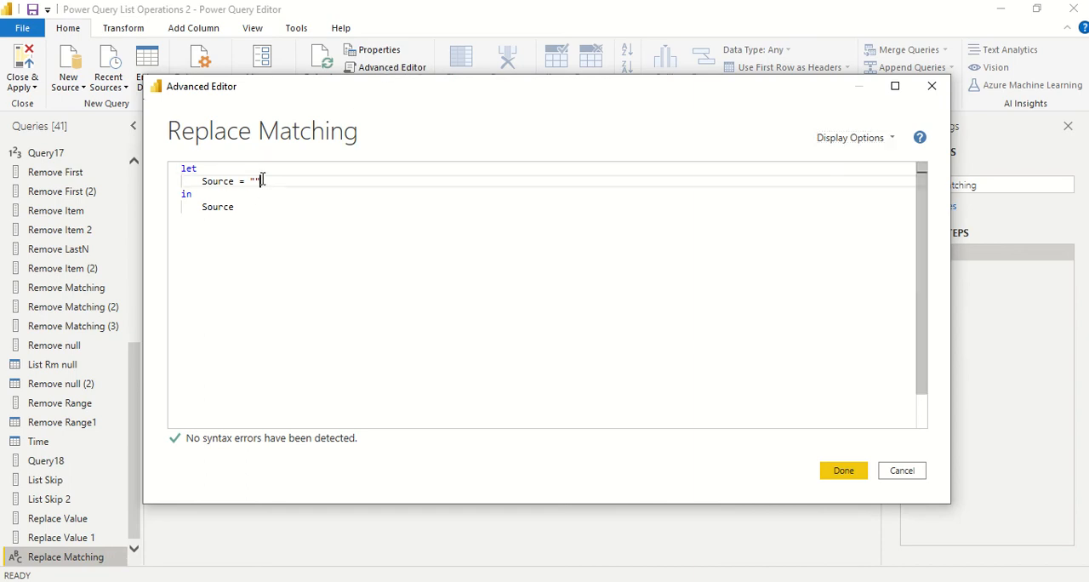
key(BackSpace)
key(BackSpace)
text({)
text(1,2,)
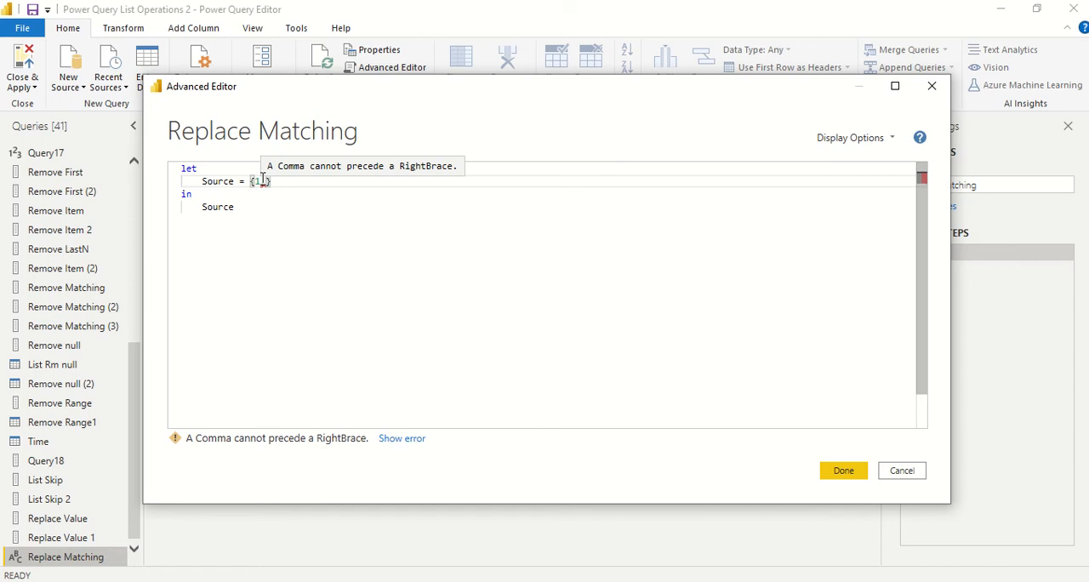
text(3,4,5,)
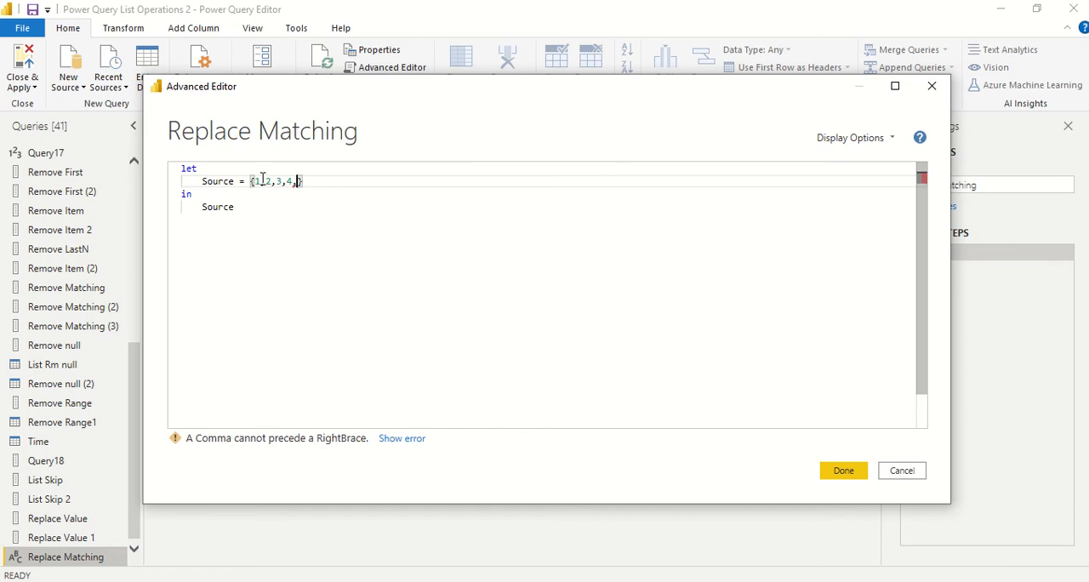
text(6,7,7)
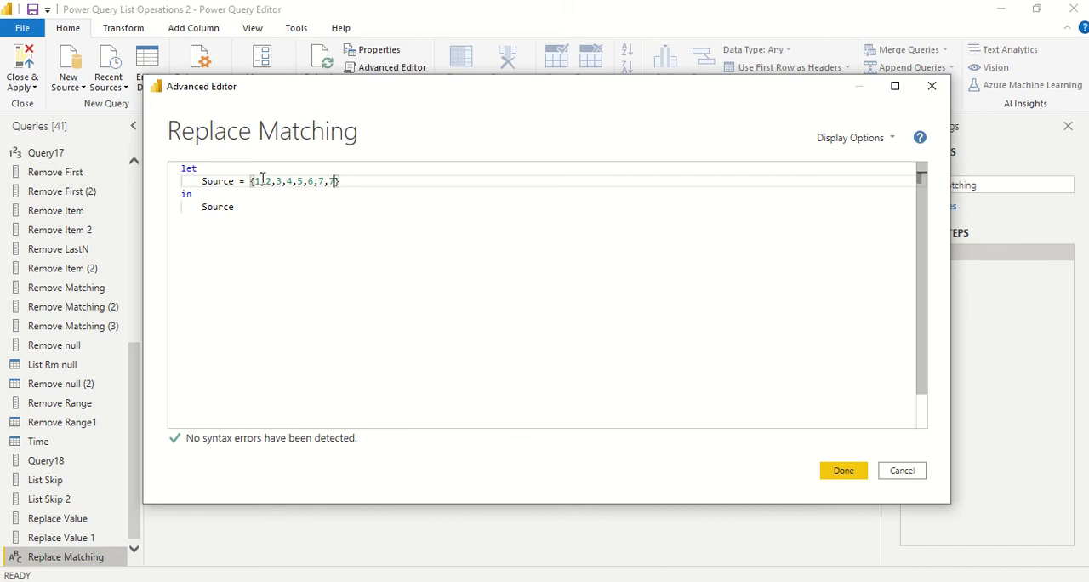
text(,)
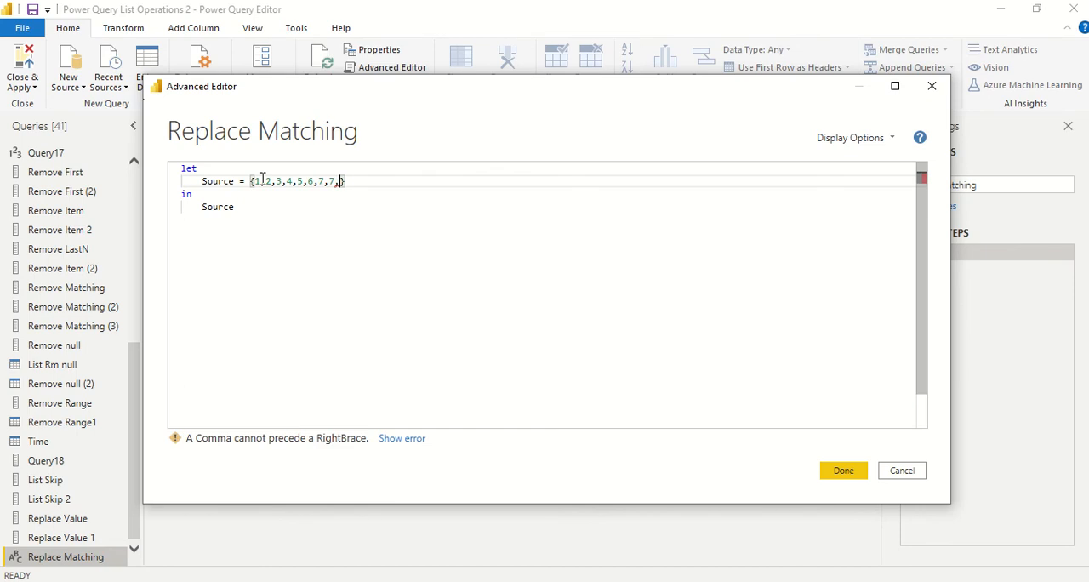
text(55)
key(BackSpace)
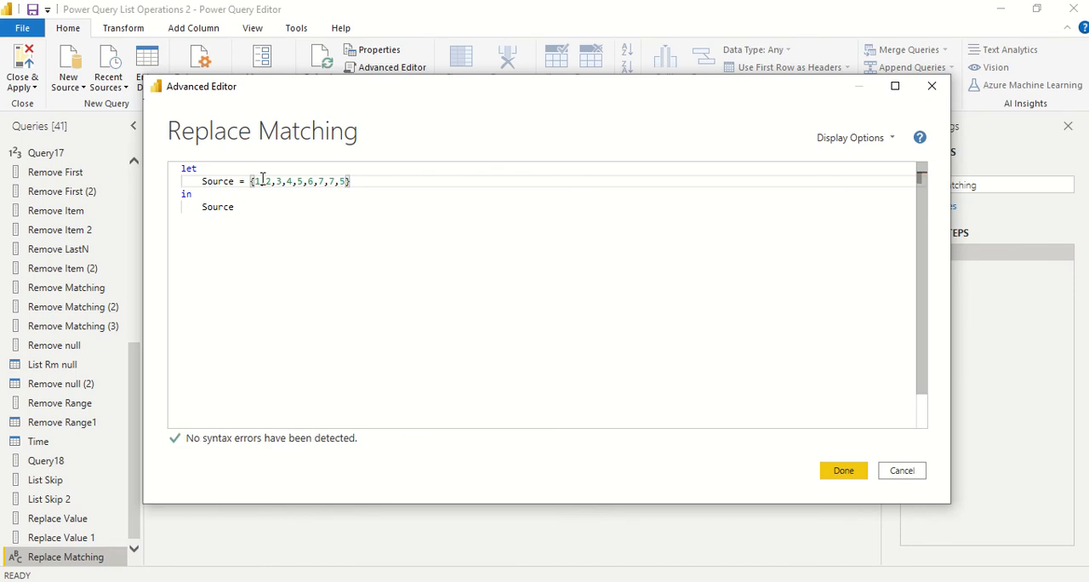
text(,9,)
key(BackSpace)
click(834, 470)
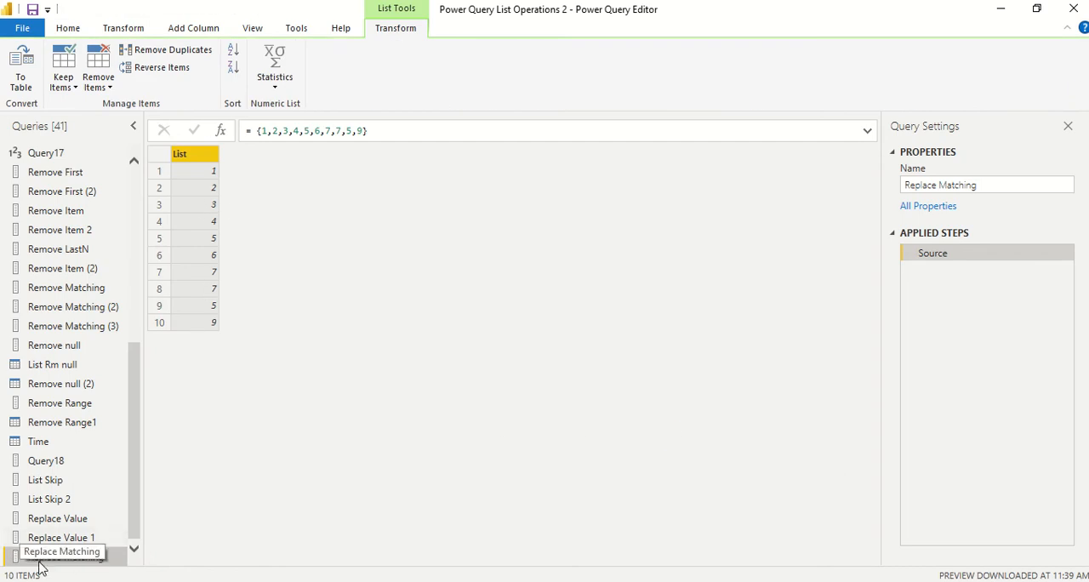
Step: Reopen the query's M code and start a new expression named _replace_values on a line after Source
click(69, 28)
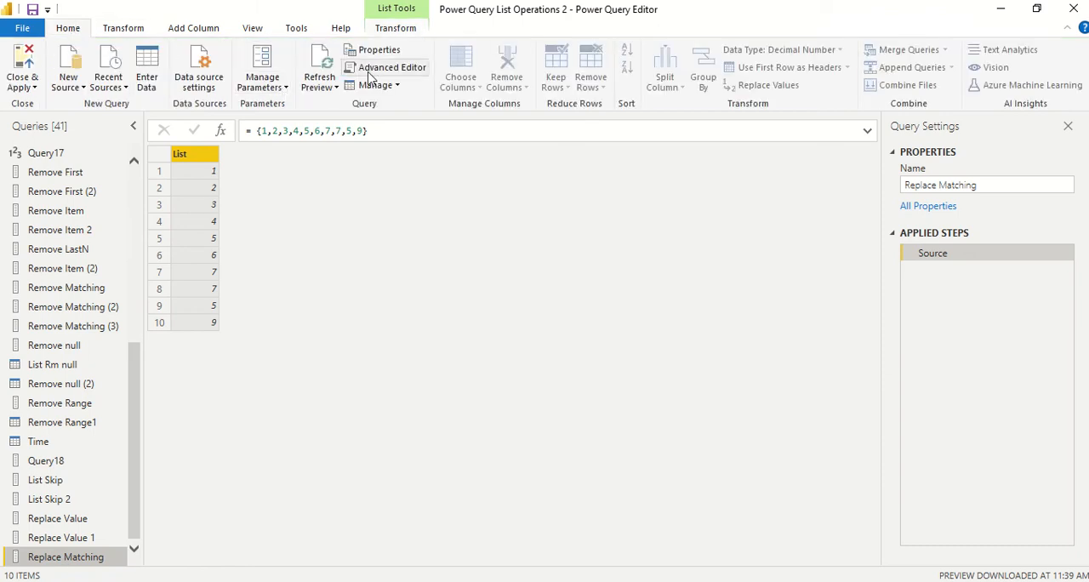
click(406, 70)
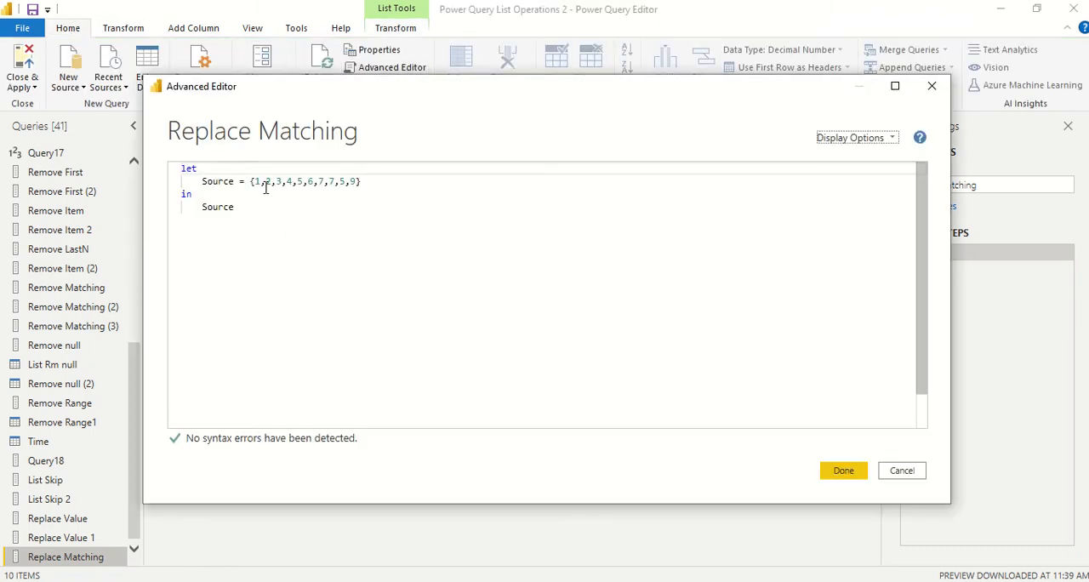
click(372, 181)
text(,)
key(Return)
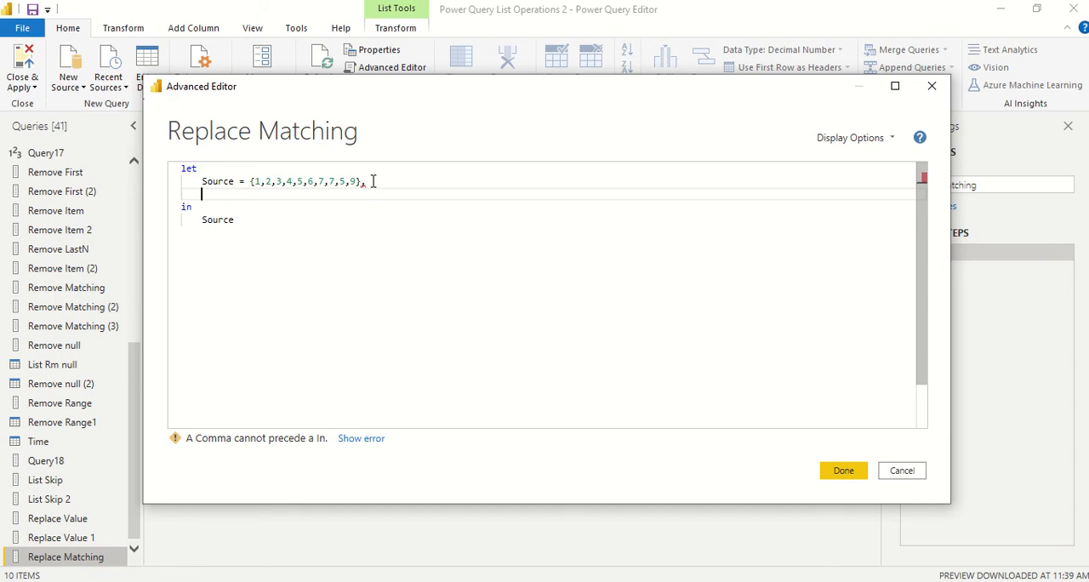
text(_re)
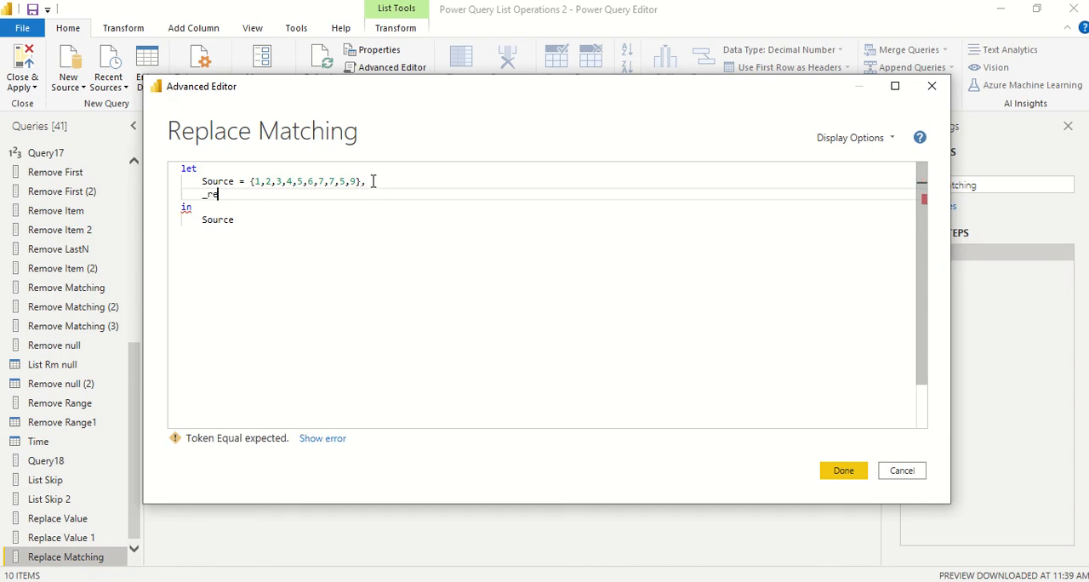
text(cplace_values =)
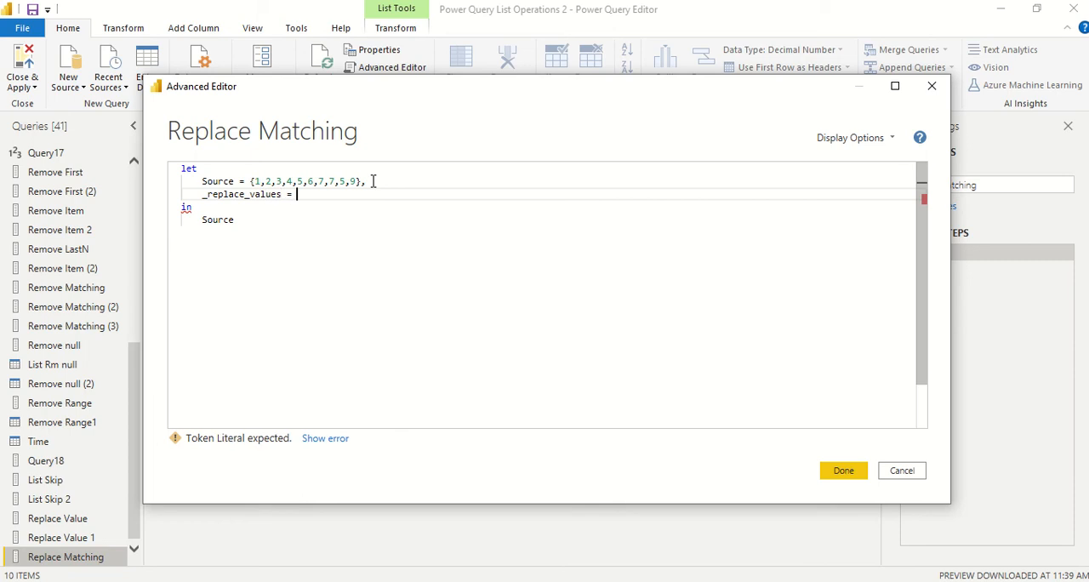
text( List.)
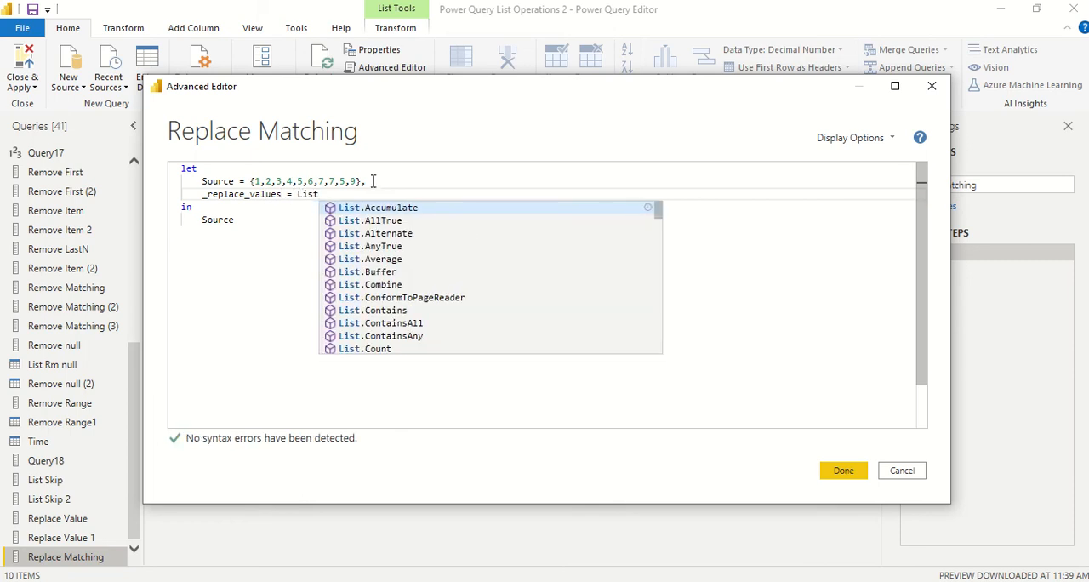
text(Repla)
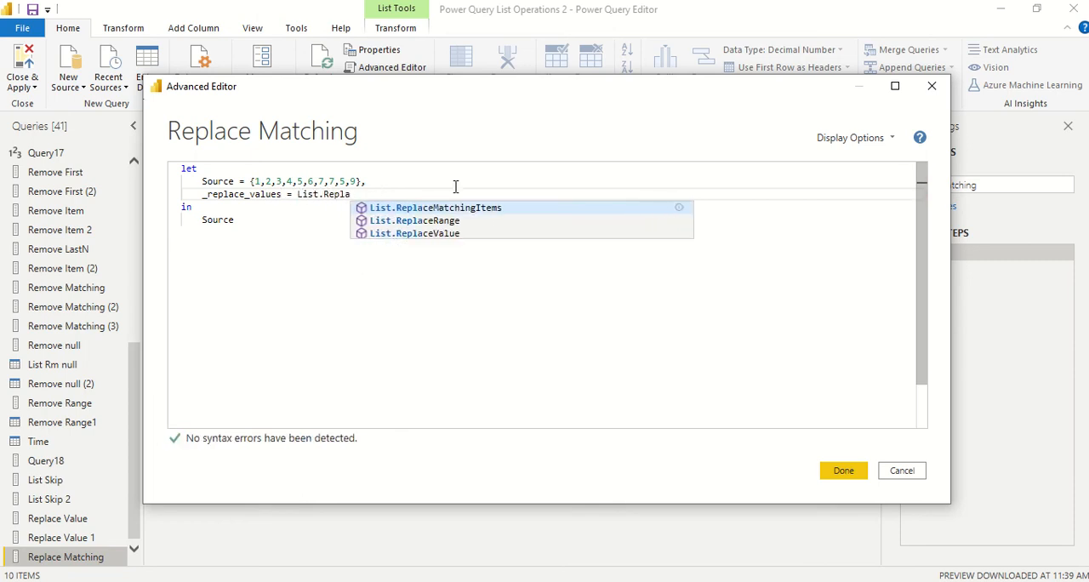
Step: Define _replace_values as a List.ReplaceMatchingItems call with Source as its list argument
click(464, 210)
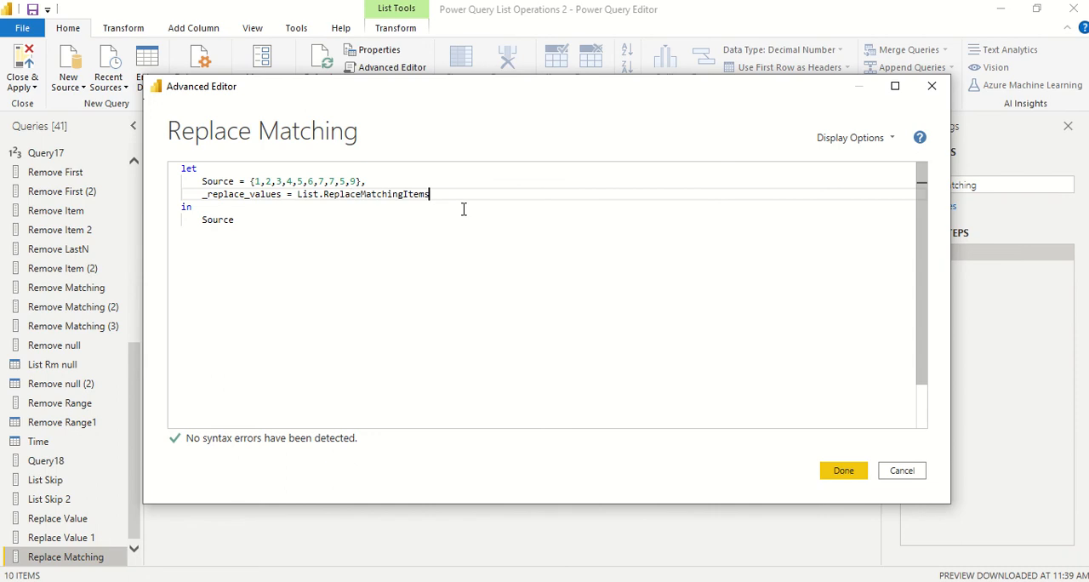
text((Source)
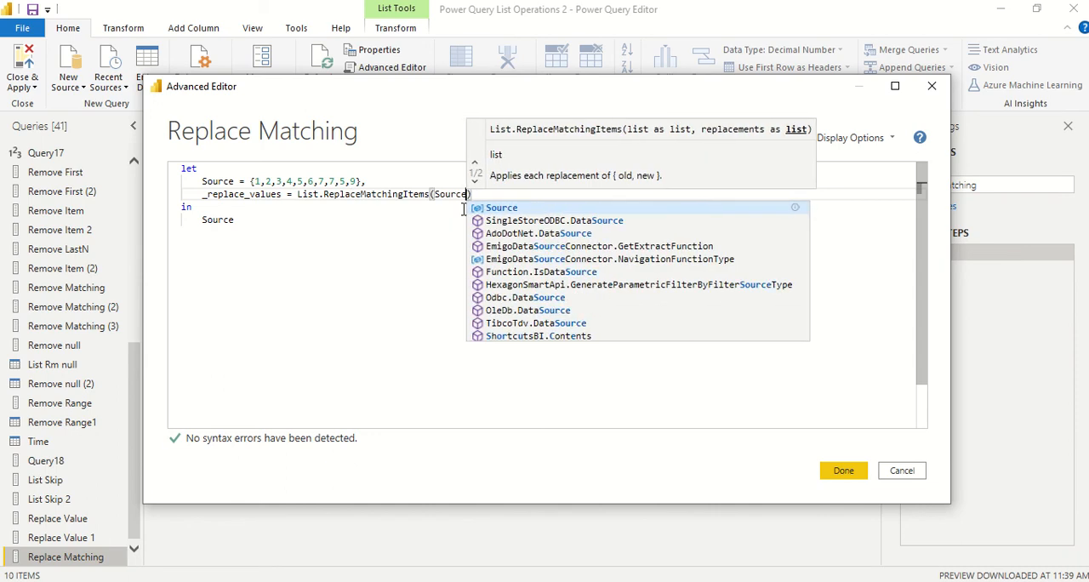
text(, {)
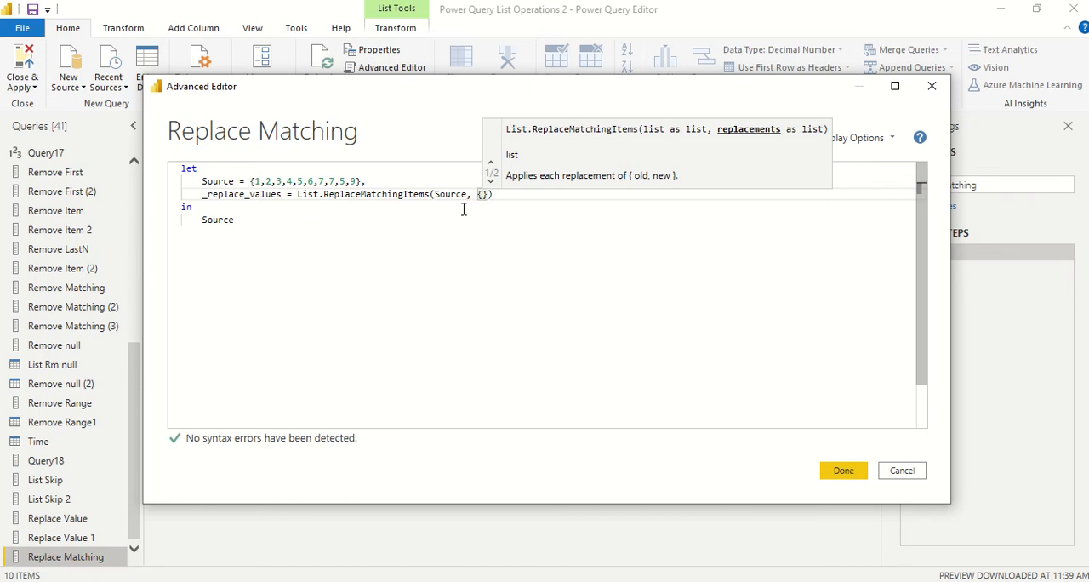
text({)
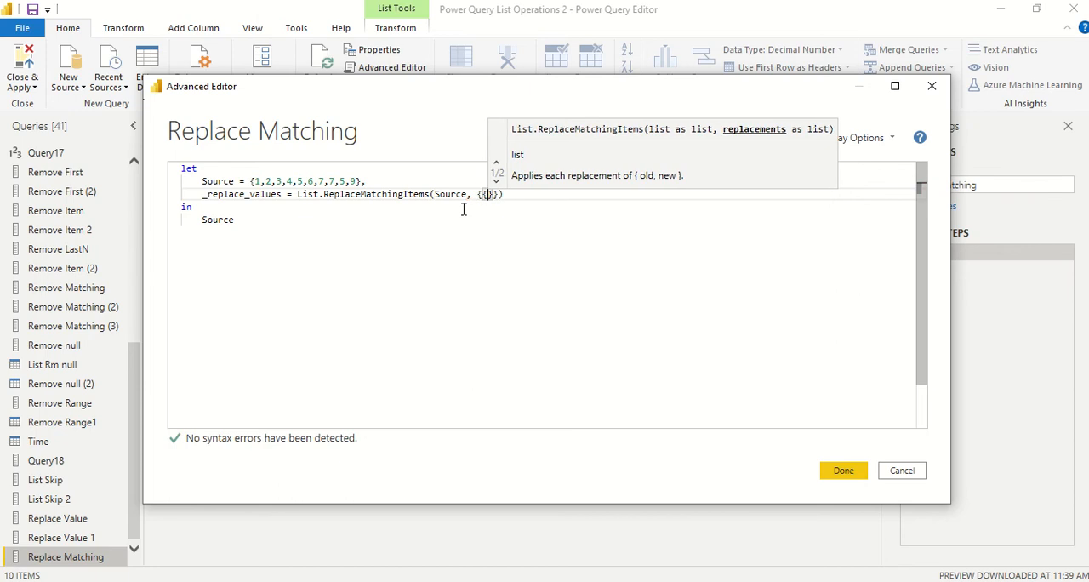
text(5,1)
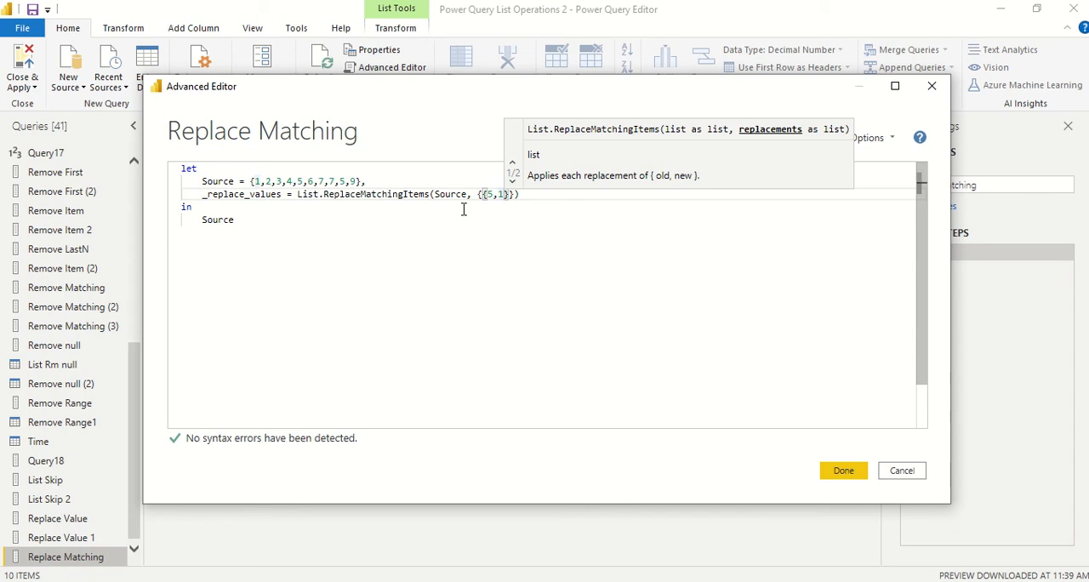
Step: Start the nested replacements list with the pair {5,8}, so that 5 is replaced by 8
key(BackSpace)
text(8},)
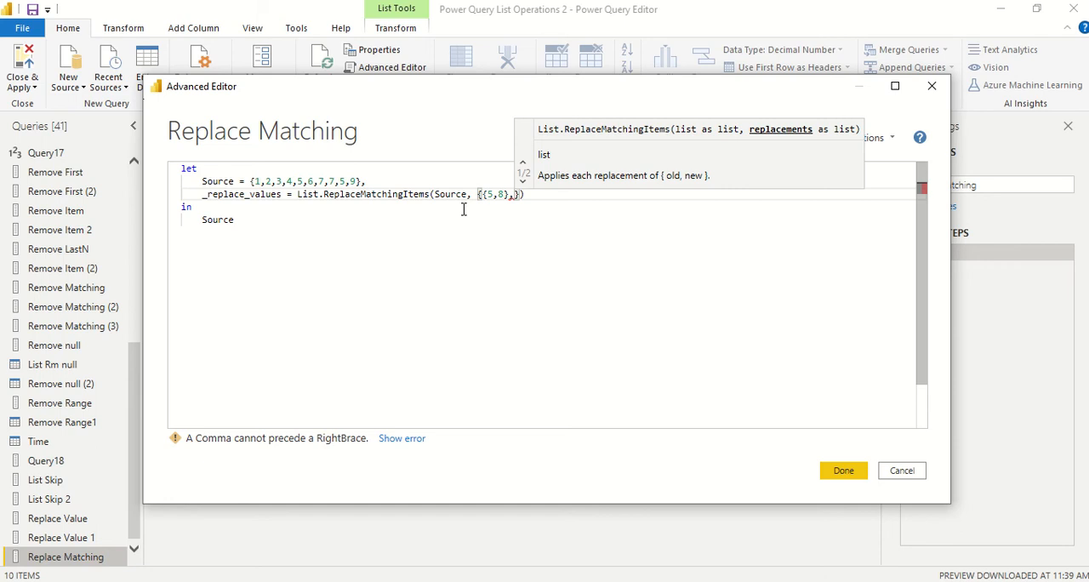
text(7,)
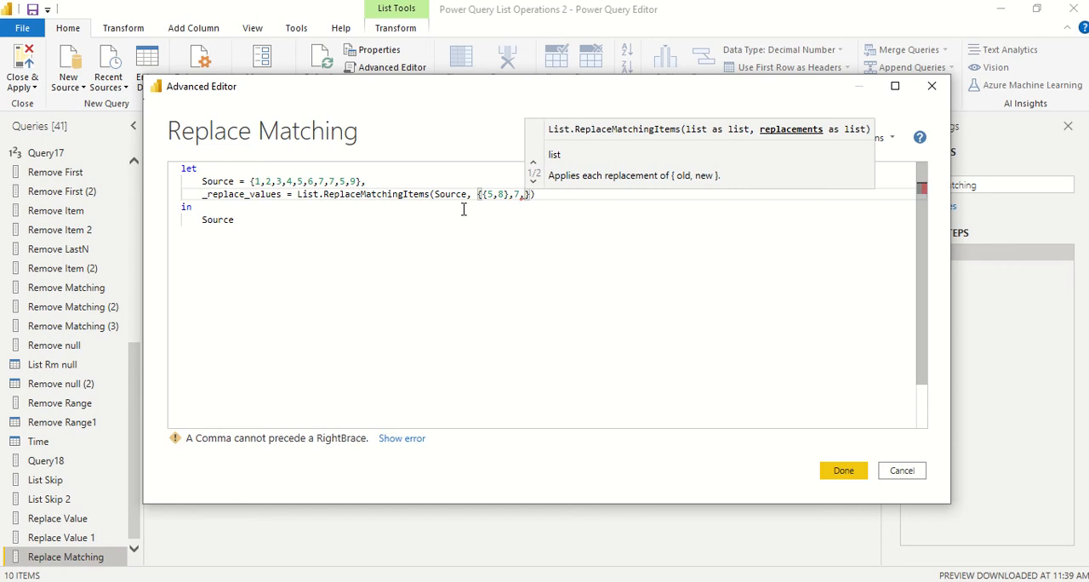
Step: Add the second replacement pair {7,10} and close the List.ReplaceMatchingItems expression
key(BackSpace)
key(BackSpace)
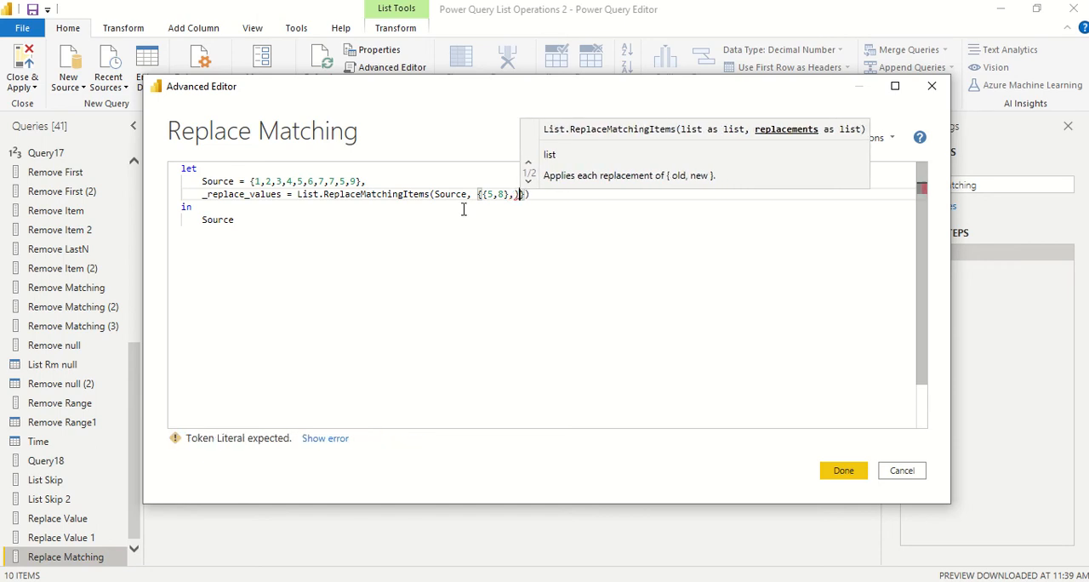
text({)
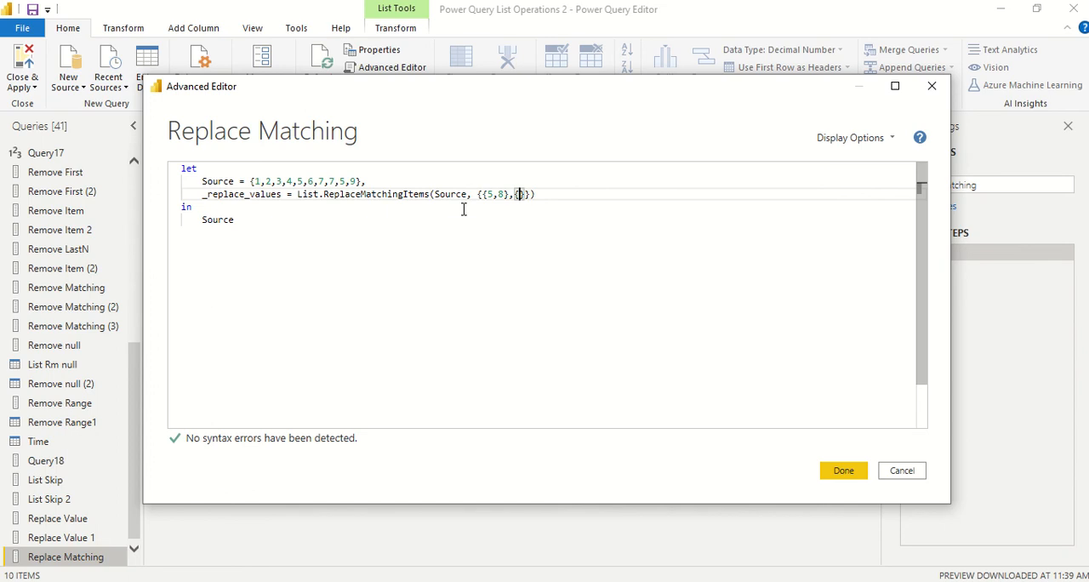
text(7,10)
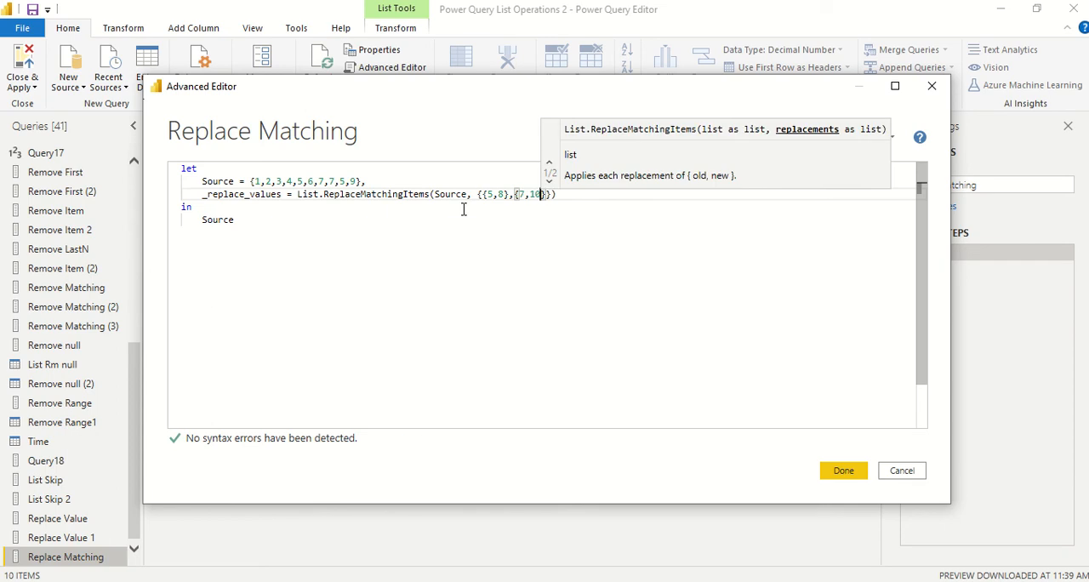
text(})
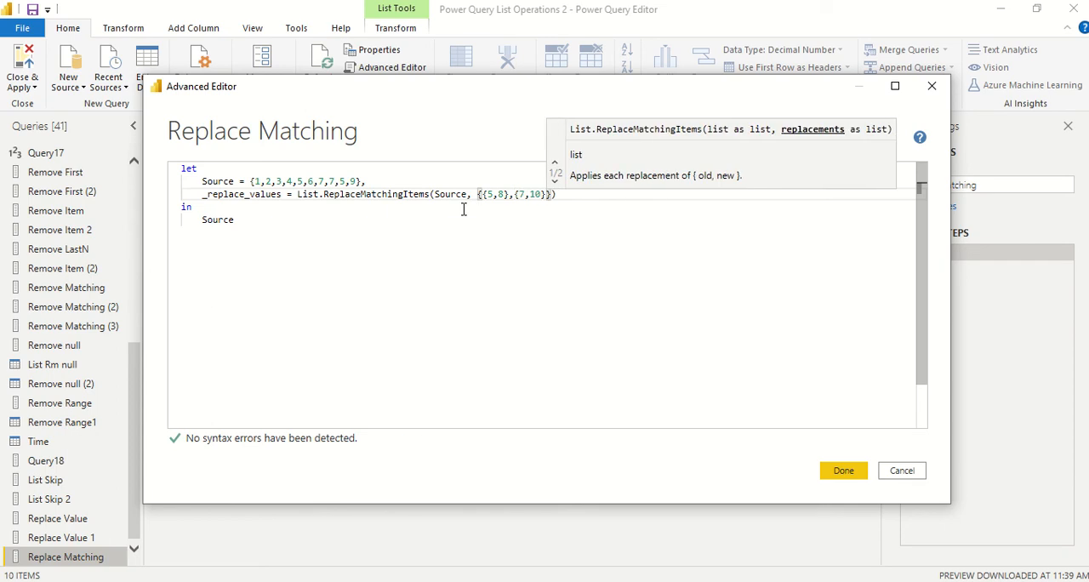
text(}))
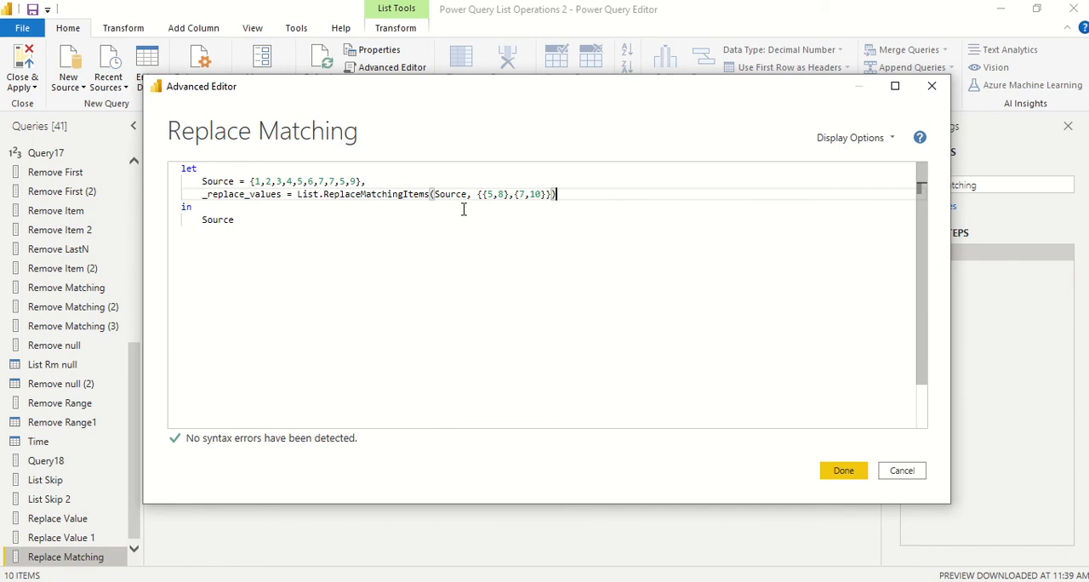
Step: Make the query return _replace_values instead of Source in the in clause
double_click(236, 195)
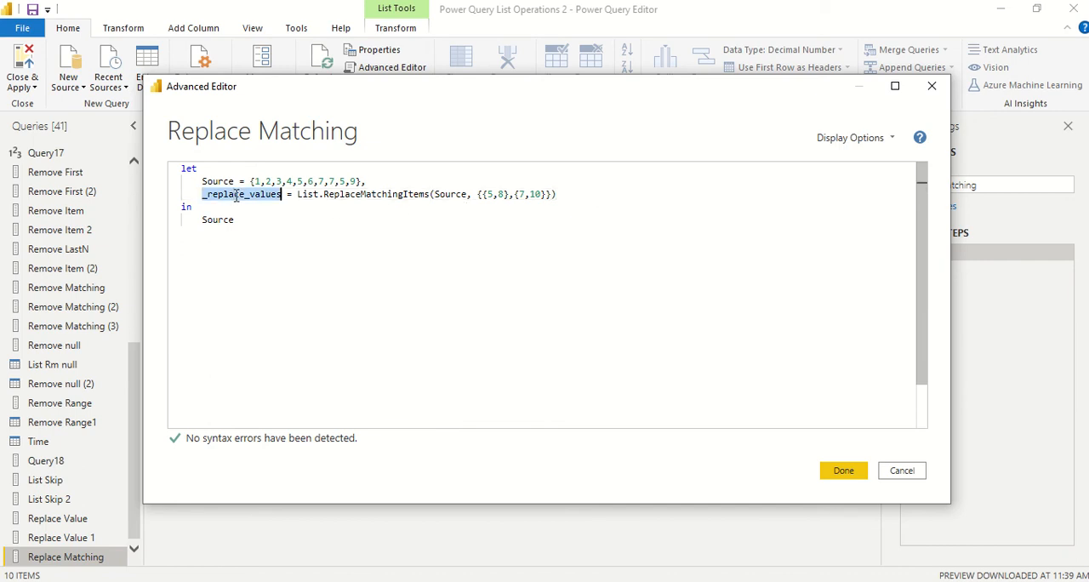
key(ctrl+c)
double_click(223, 220)
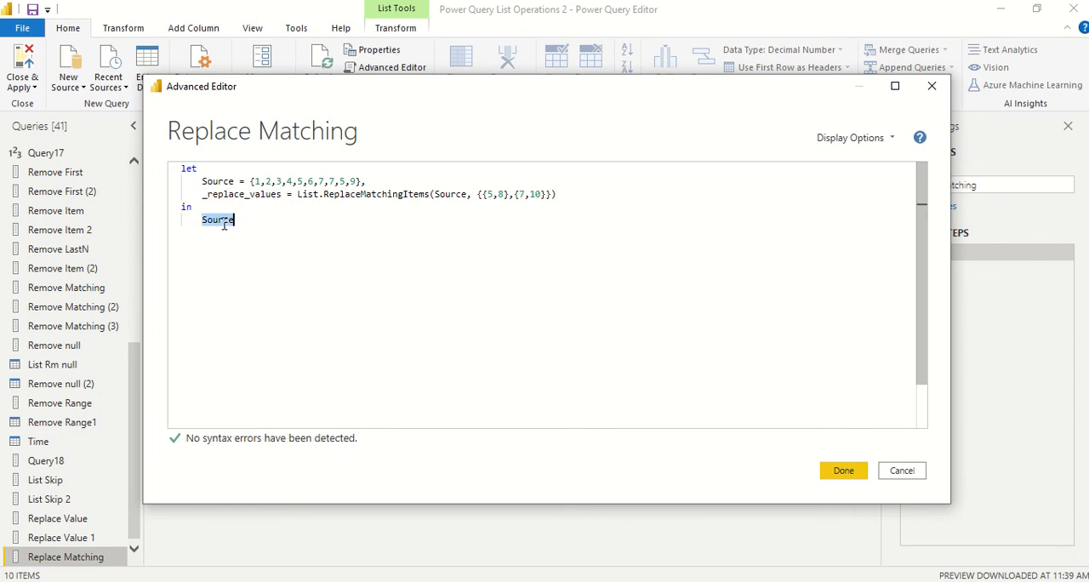
key(ctrl+v)
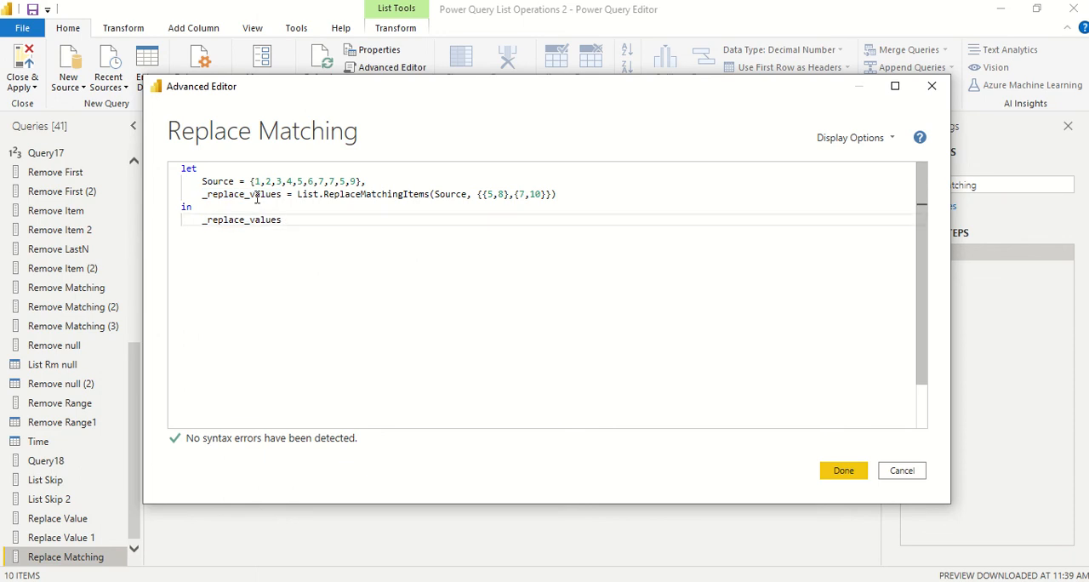
double_click(225, 182)
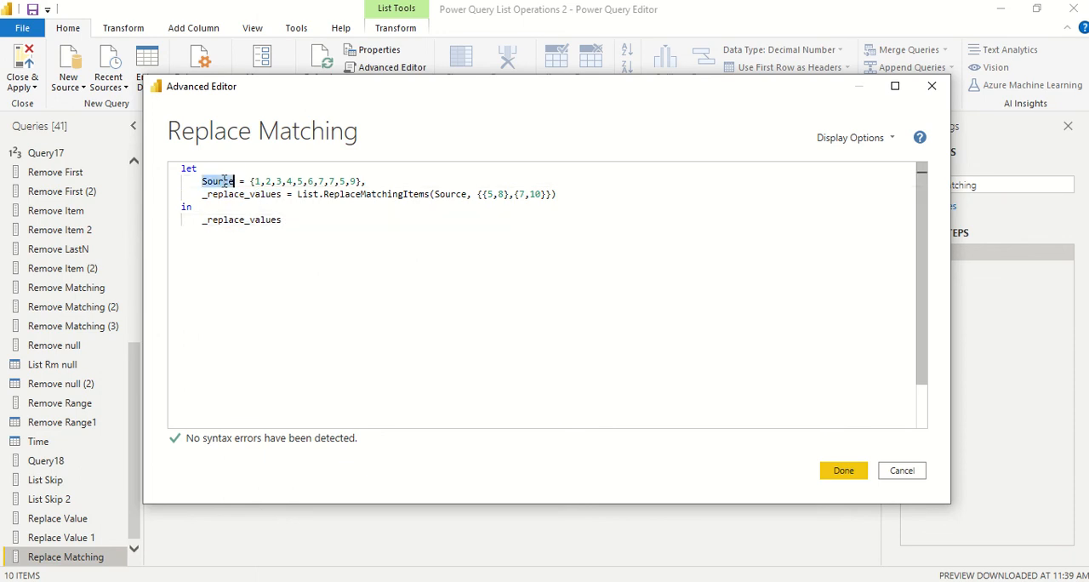
double_click(233, 220)
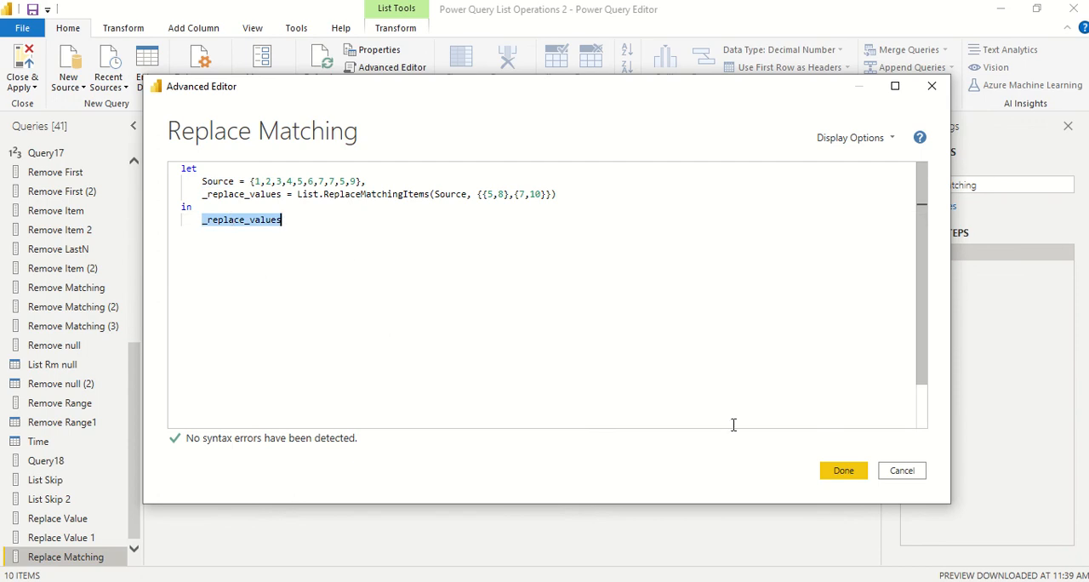
Step: Apply the M code and compare the list in the Source step with the one in the _replace_values step
click(840, 474)
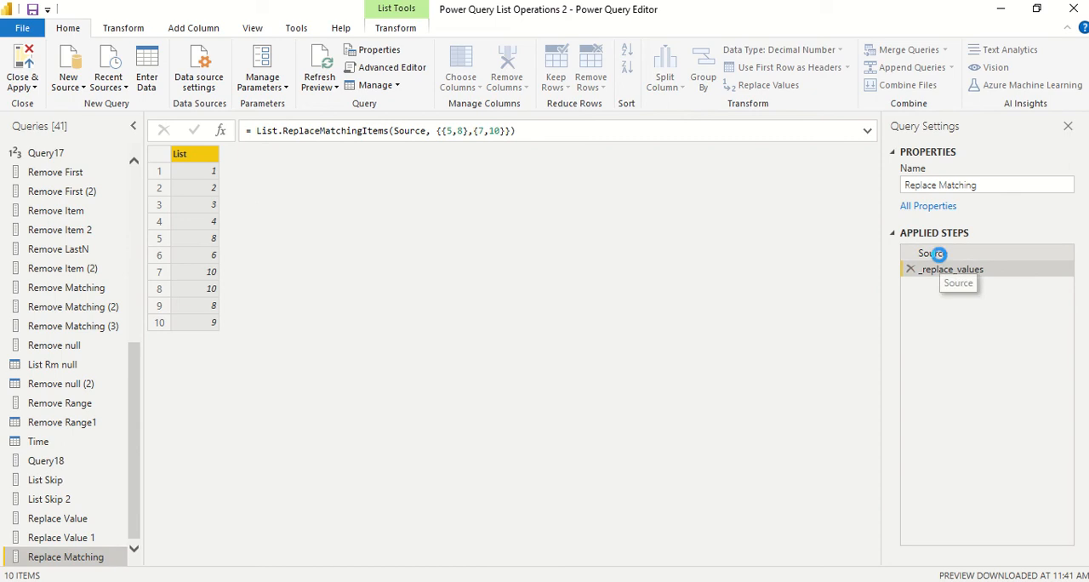
click(937, 253)
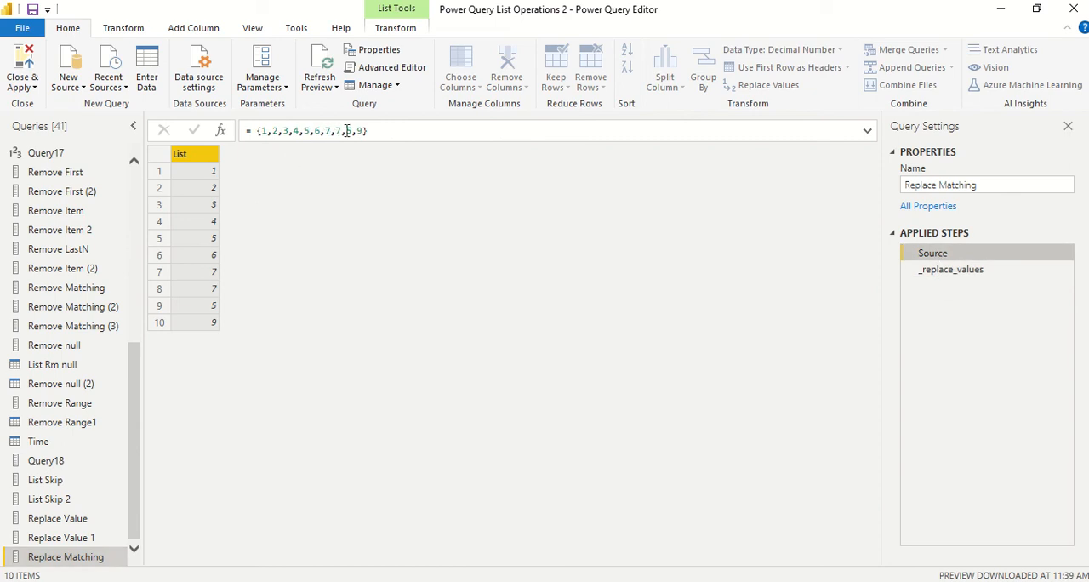
click(940, 270)
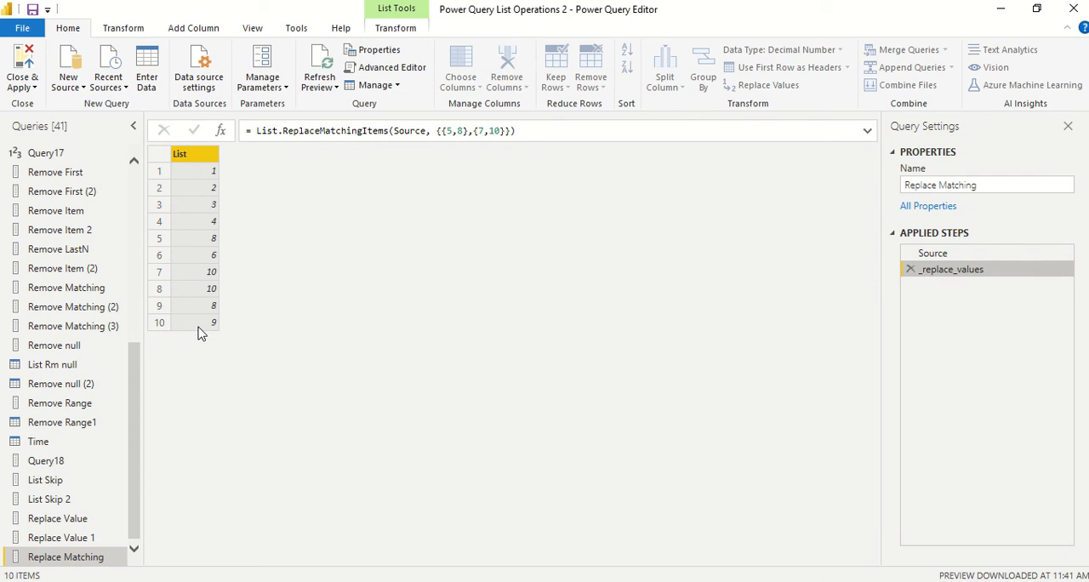
Step: Create another blank query and rename it Replace Matching 1
click(80, 88)
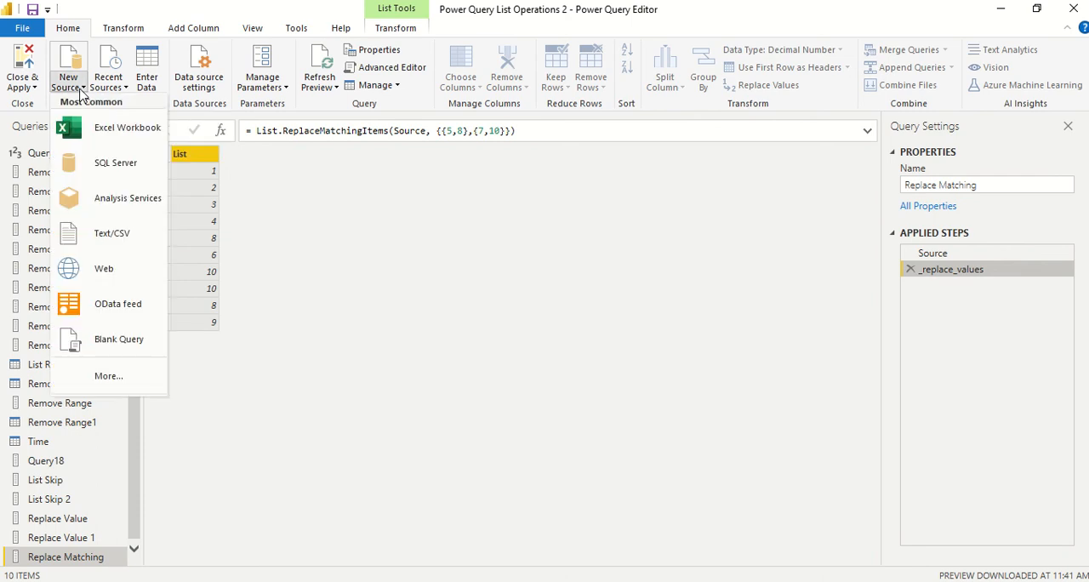
click(100, 349)
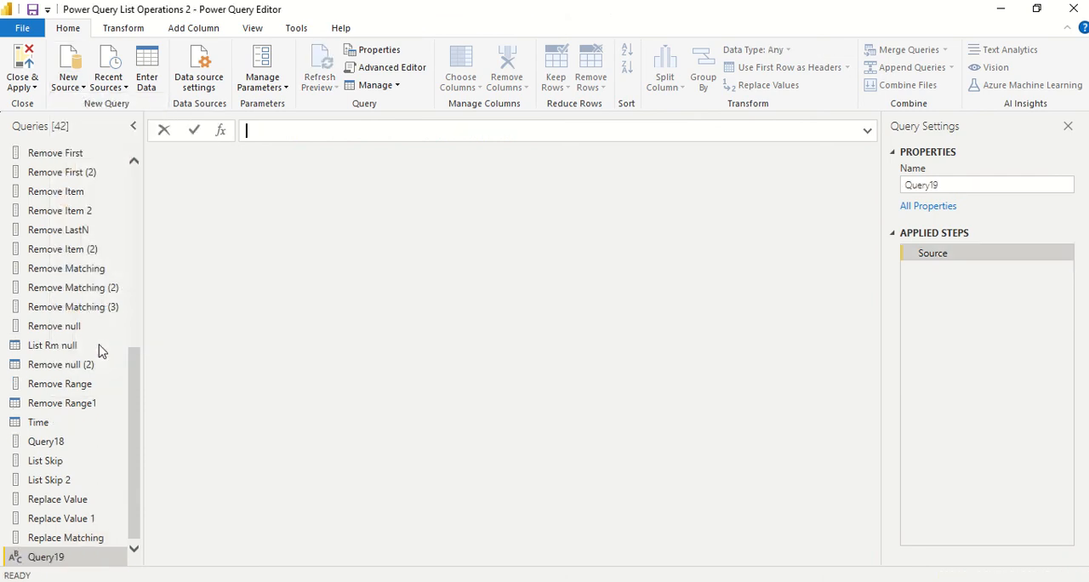
double_click(61, 559)
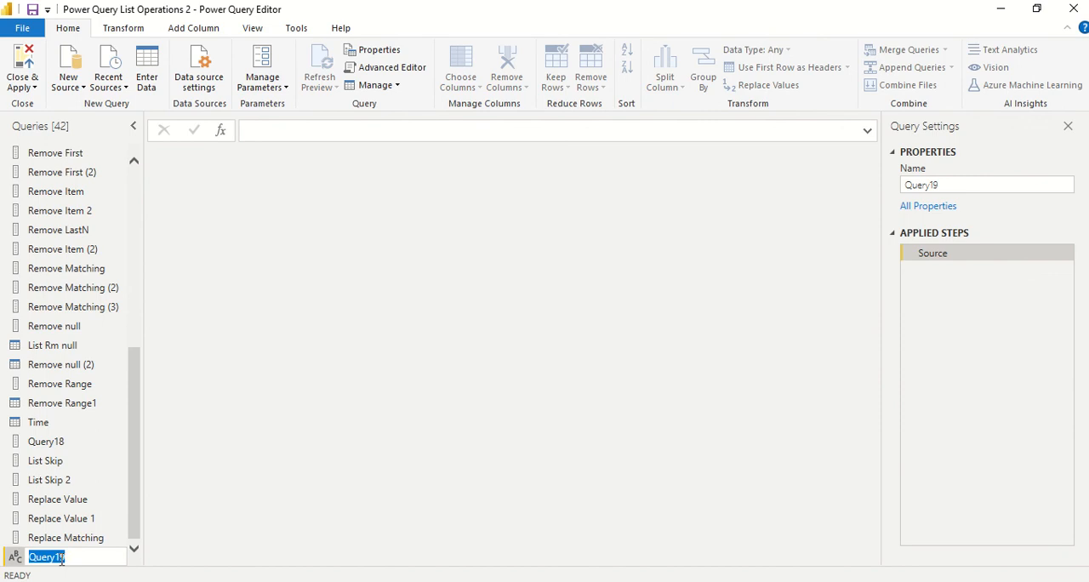
text(Replace Matching 1)
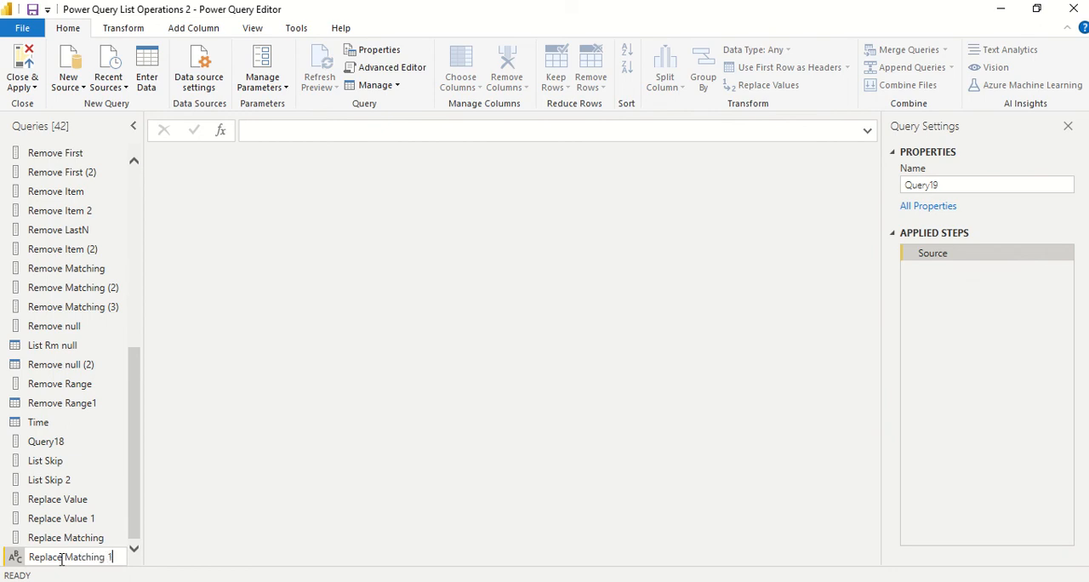
key(Return)
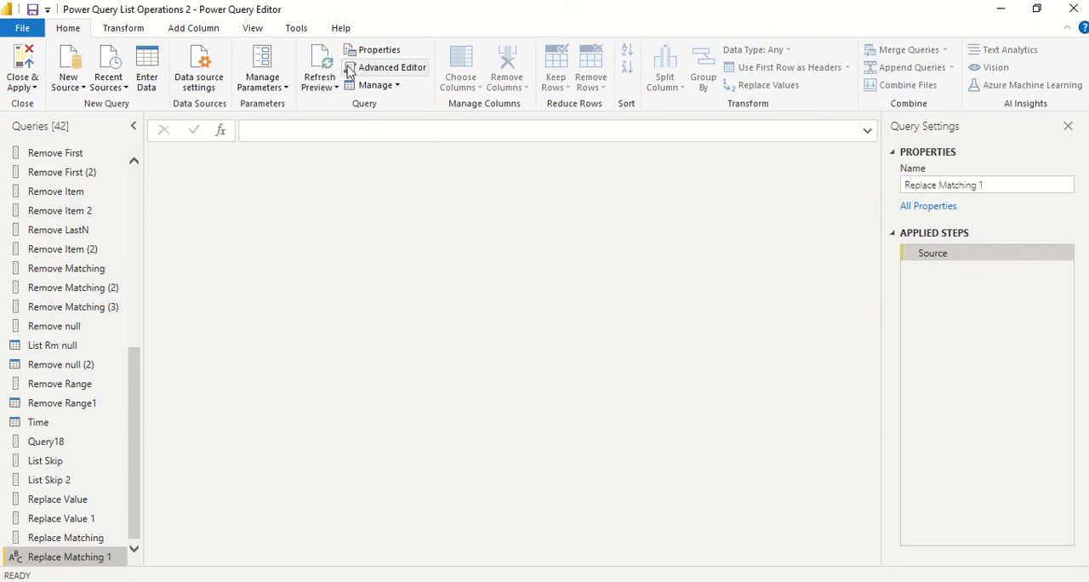
Step: Open the M code of Replace Matching 1 and replace the empty Source value with the List.ReplaceMatchingItems function
click(397, 71)
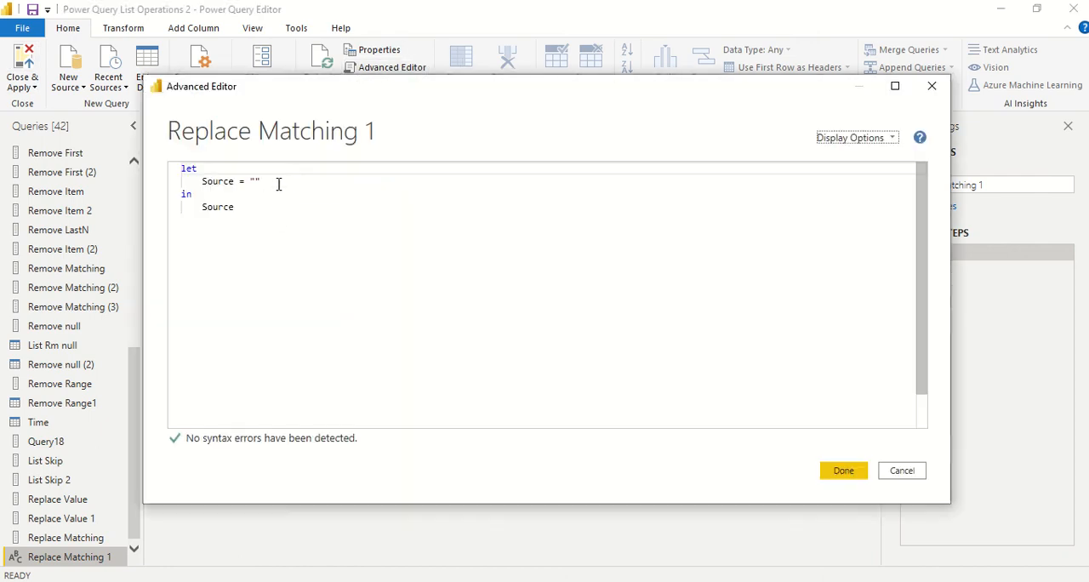
click(278, 182)
key(BackSpace)
key(BackSpace)
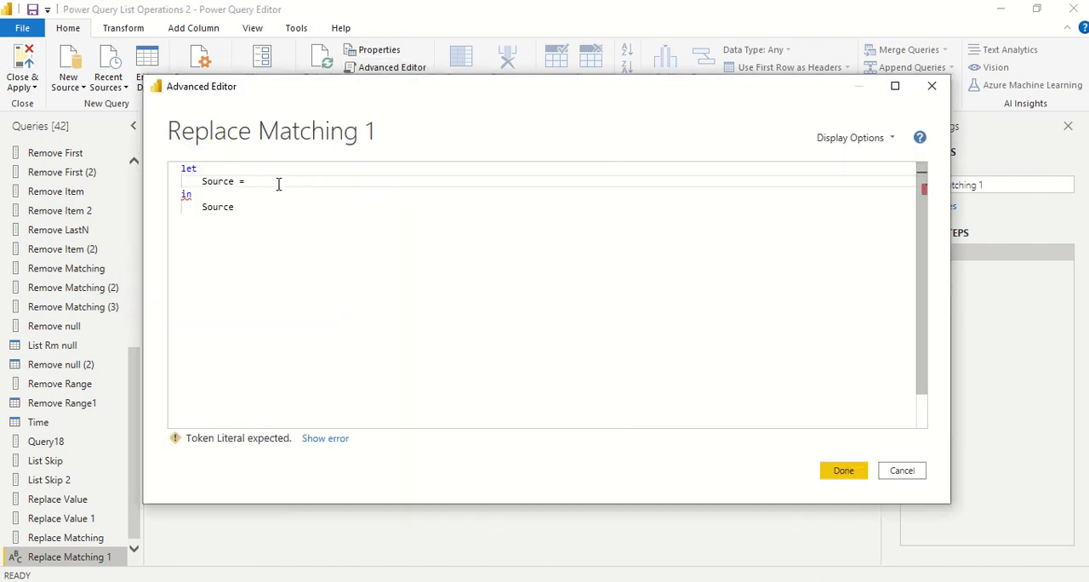
text(Rep)
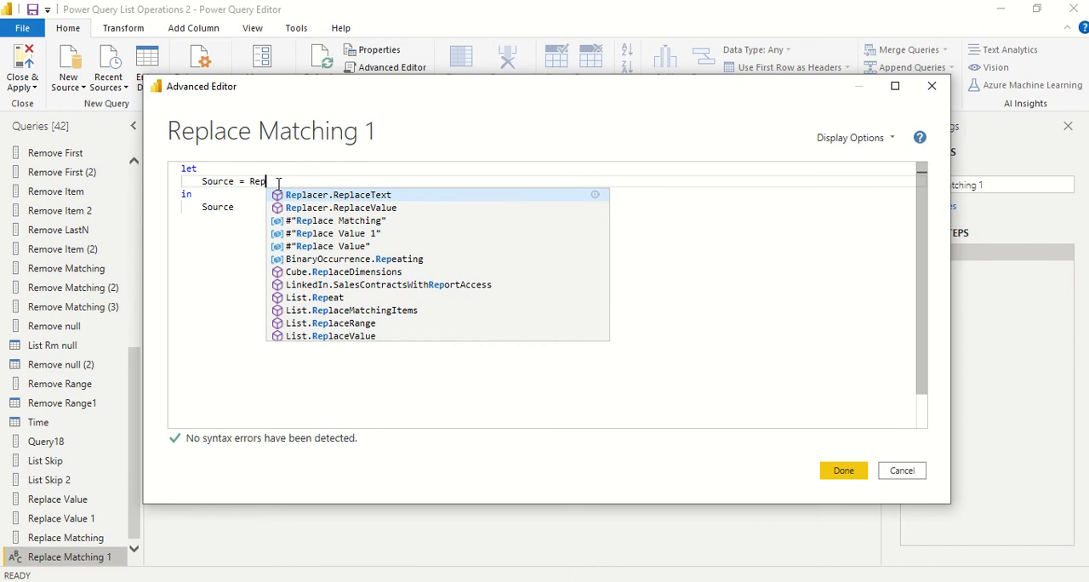
key(BackSpace)
key(BackSpace)
key(BackSpace)
text(Li)
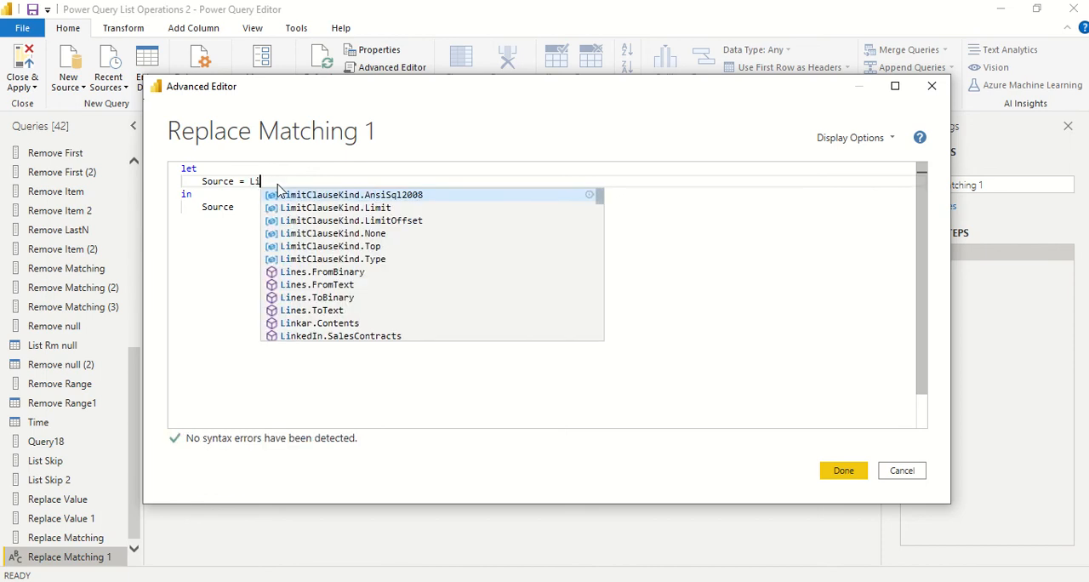
text(st.)
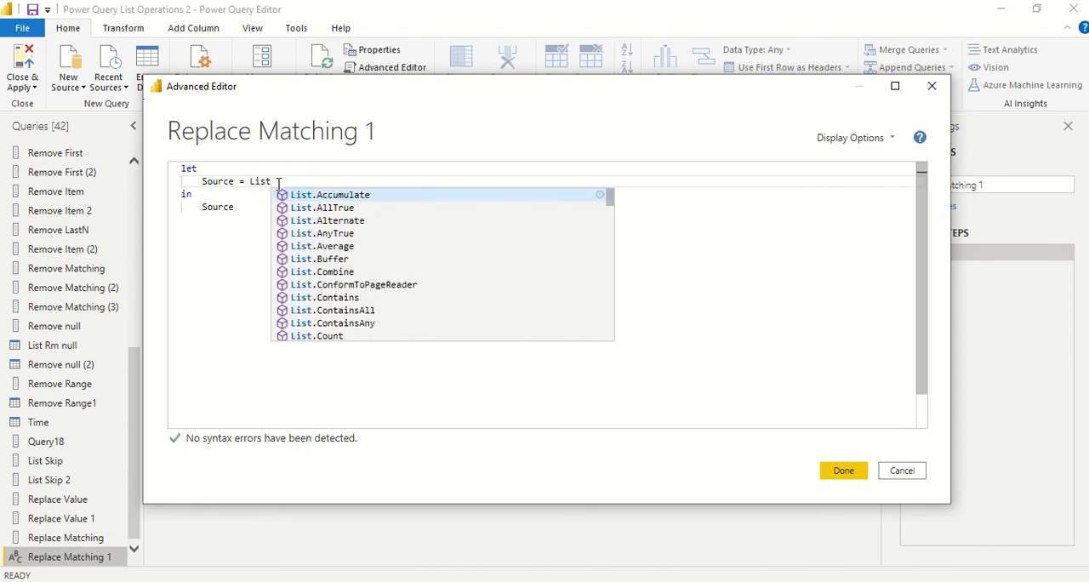
text(Repla)
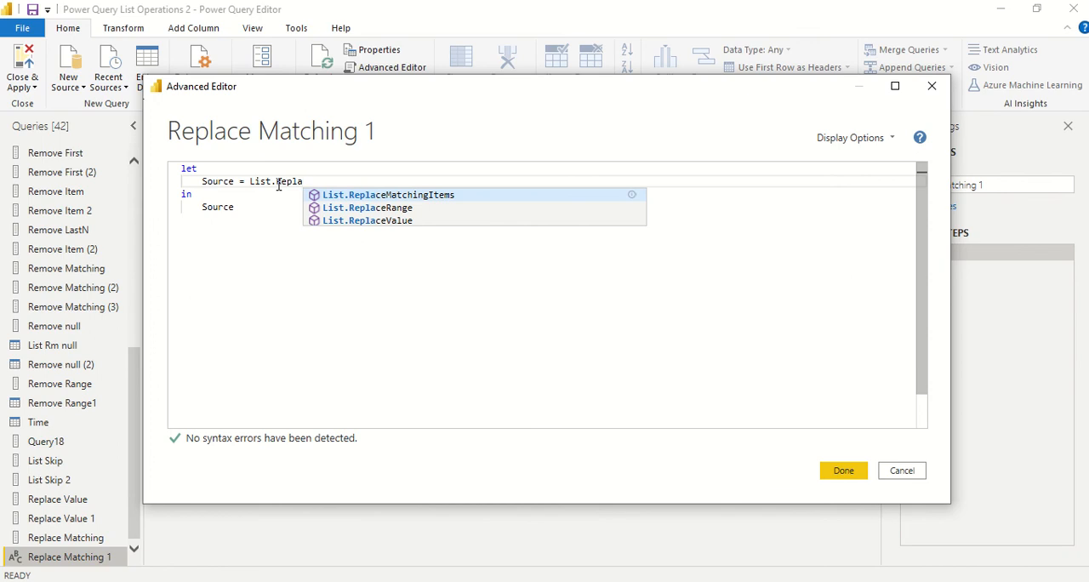
key(Tab)
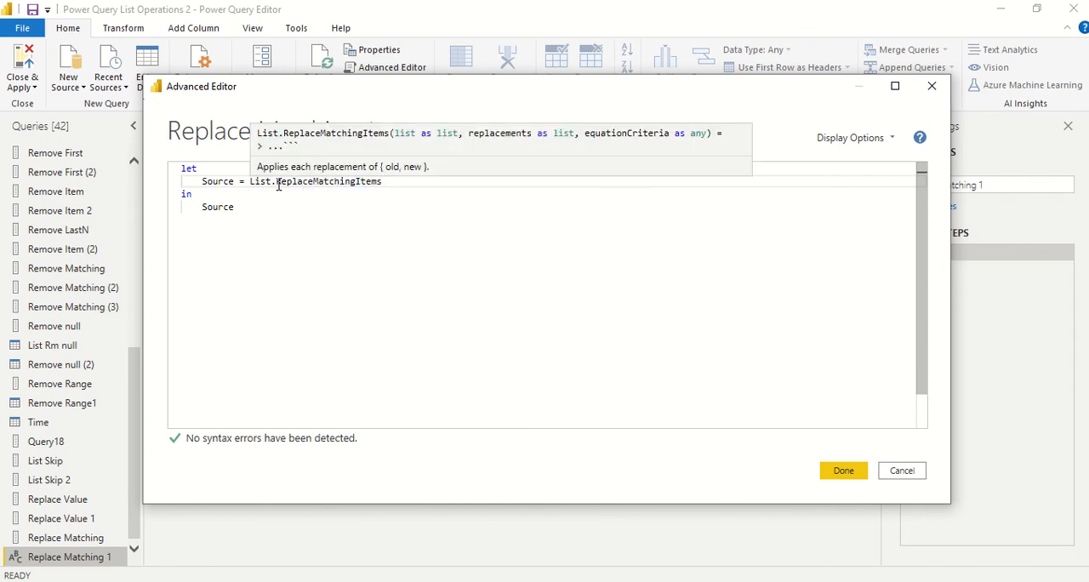
Step: Start the function's list argument with the text items "Abc" and "a", adding the opening parenthesis before the list
text({")
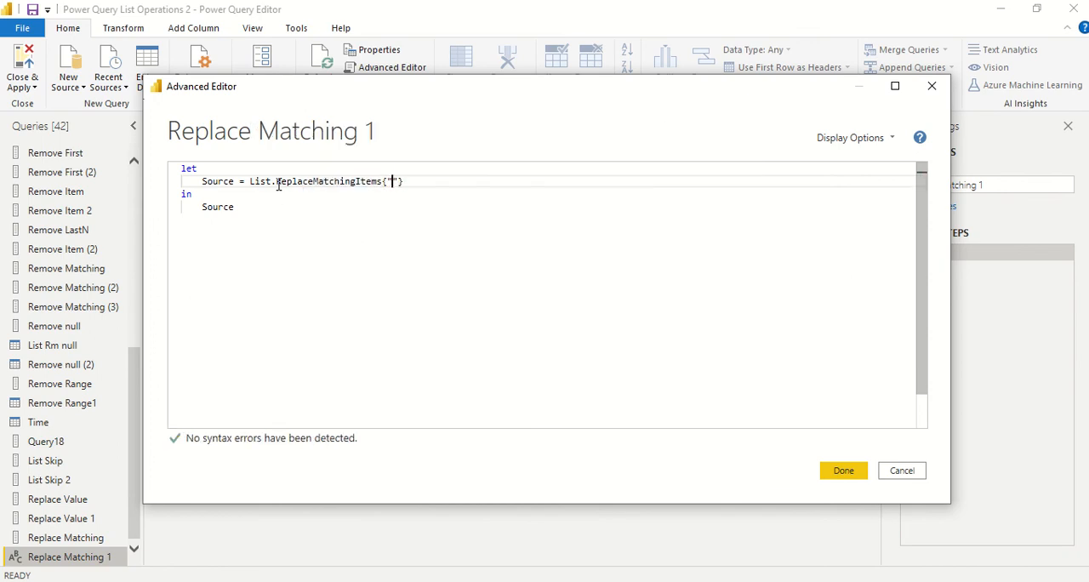
text(Abc",)
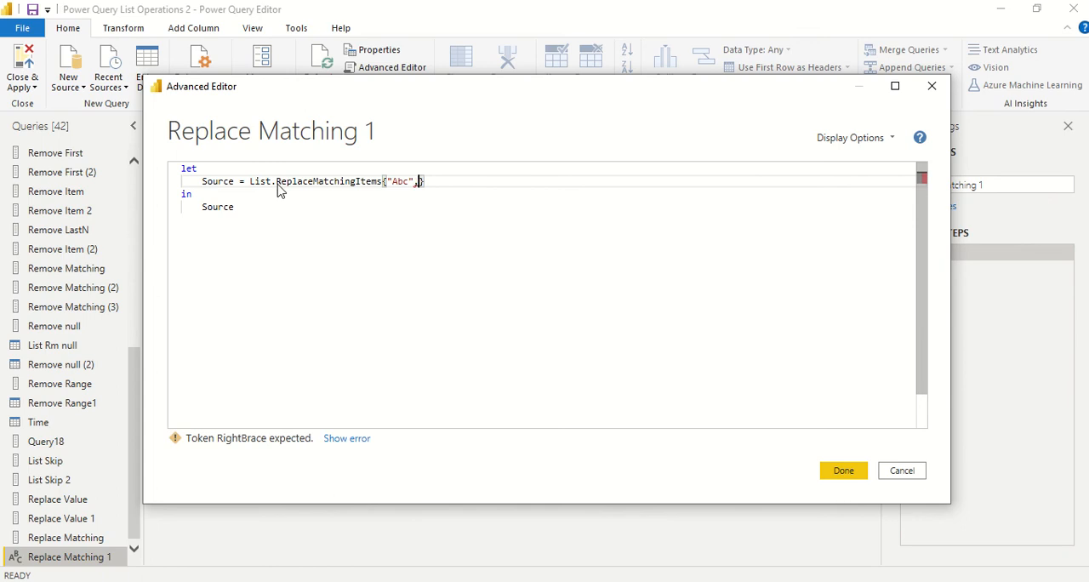
text("a")
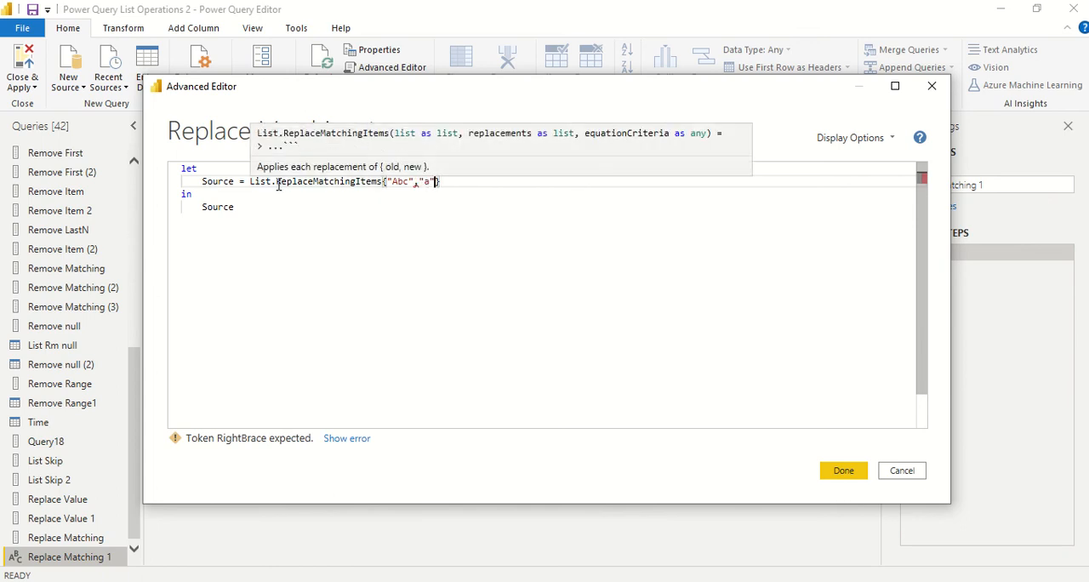
key(Down)
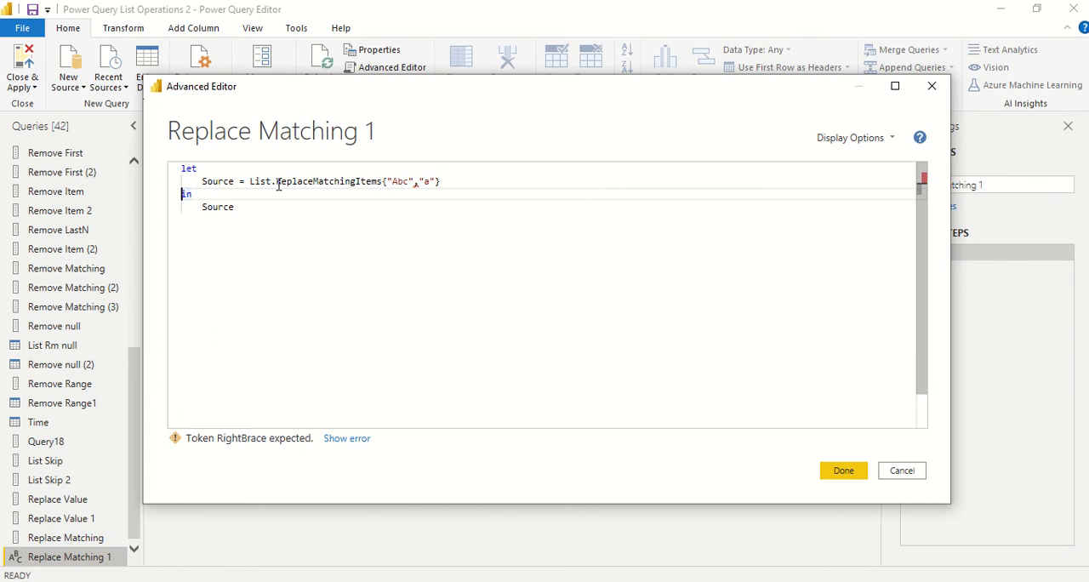
click(383, 181)
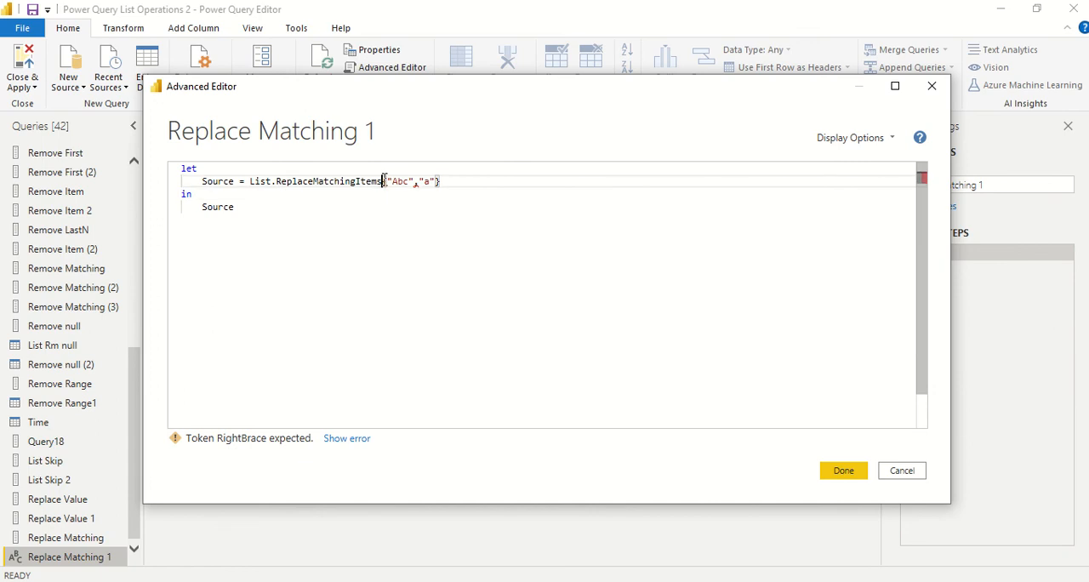
text(()
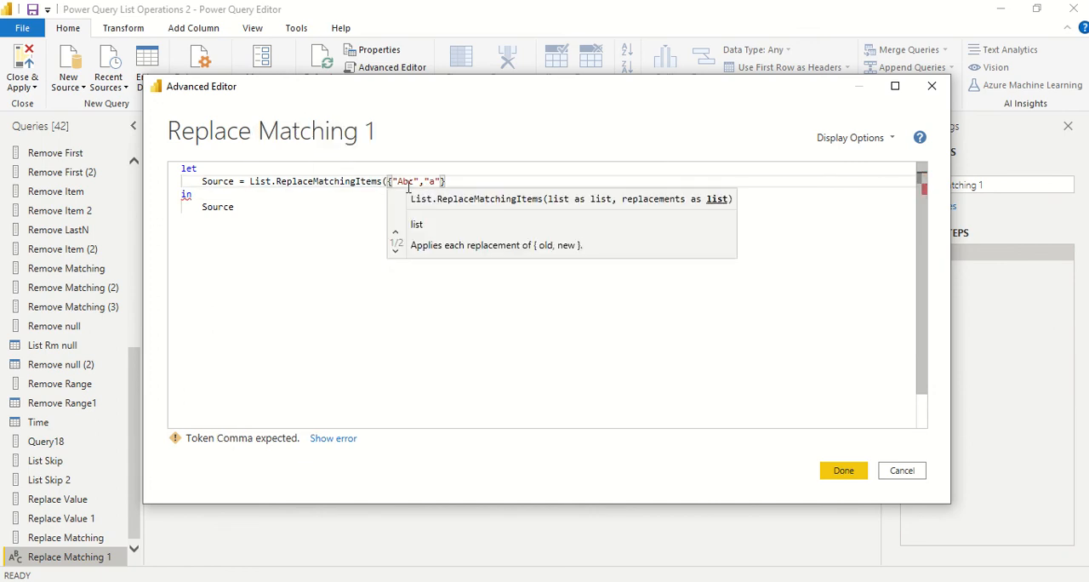
Step: Add the text items "aa" and "abc" to the end of the list
click(437, 181)
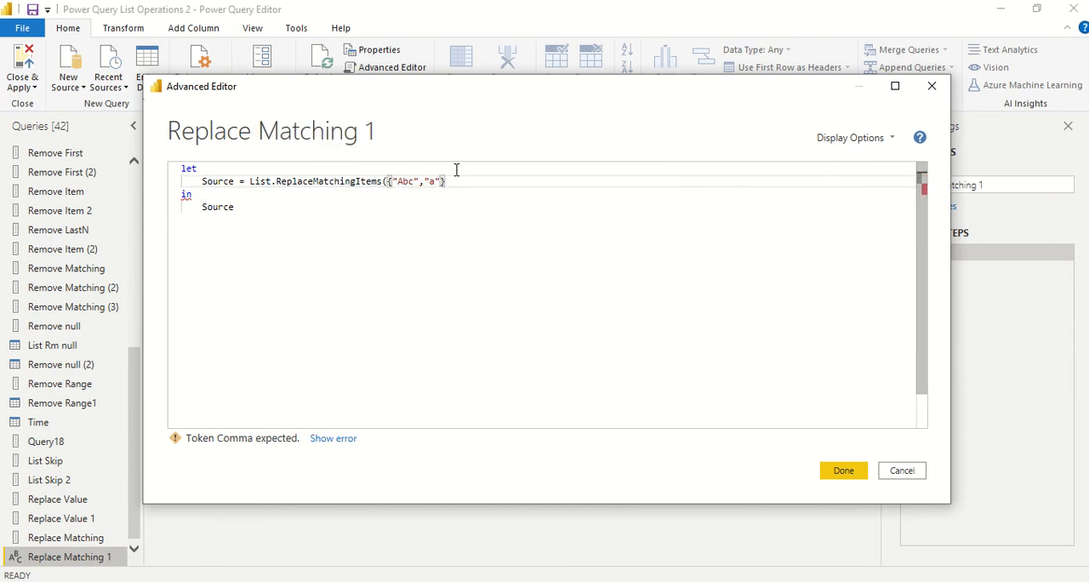
text(,"aa")
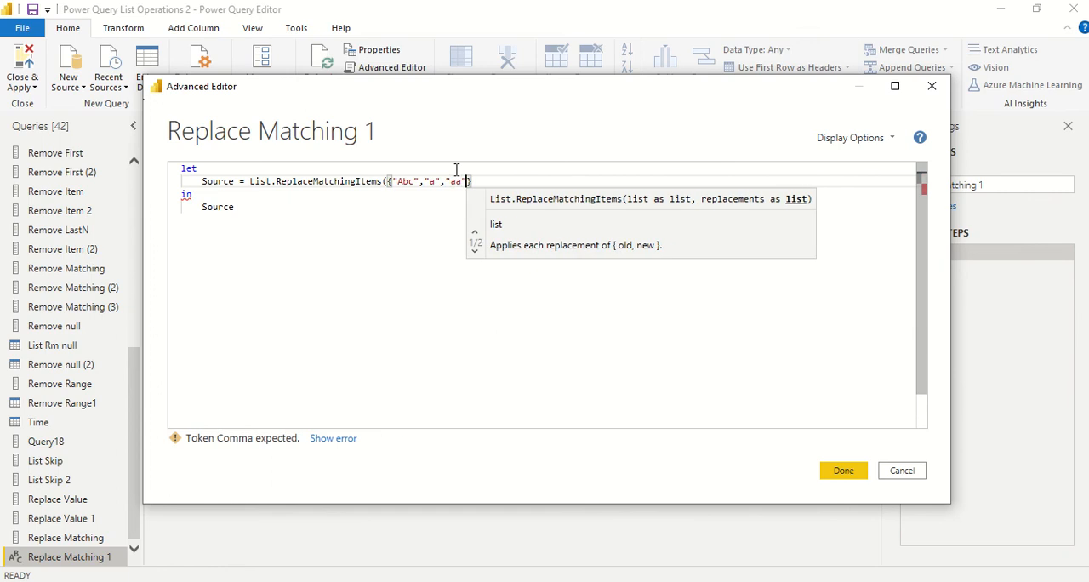
text(, ")
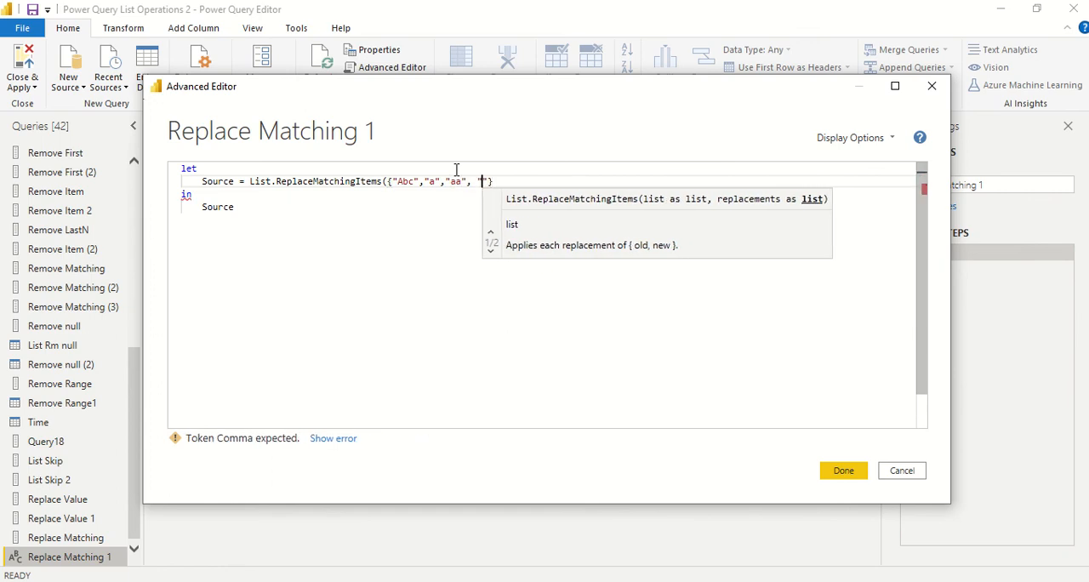
text(abc")
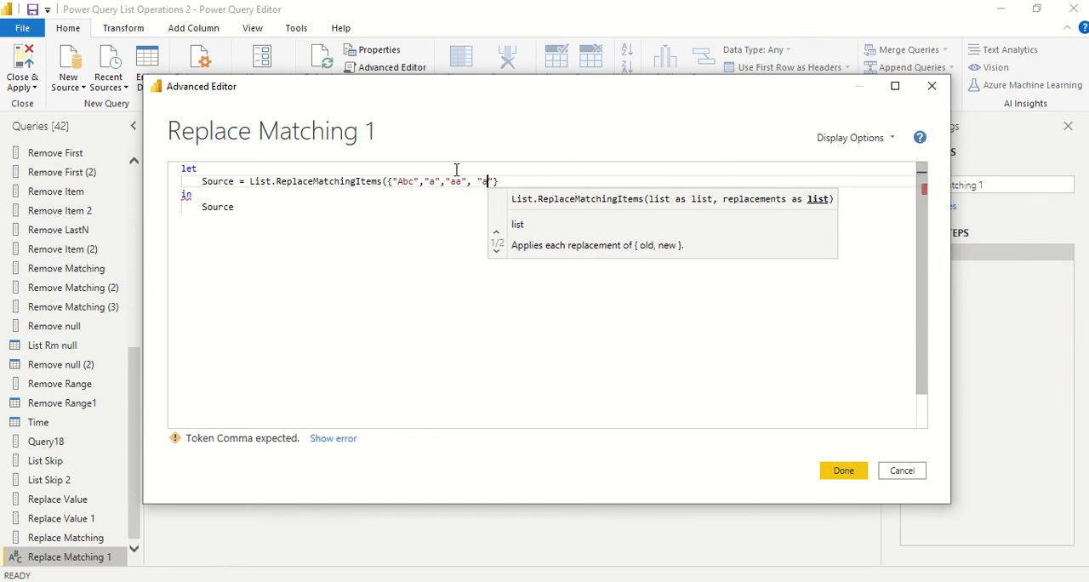
text(, ")
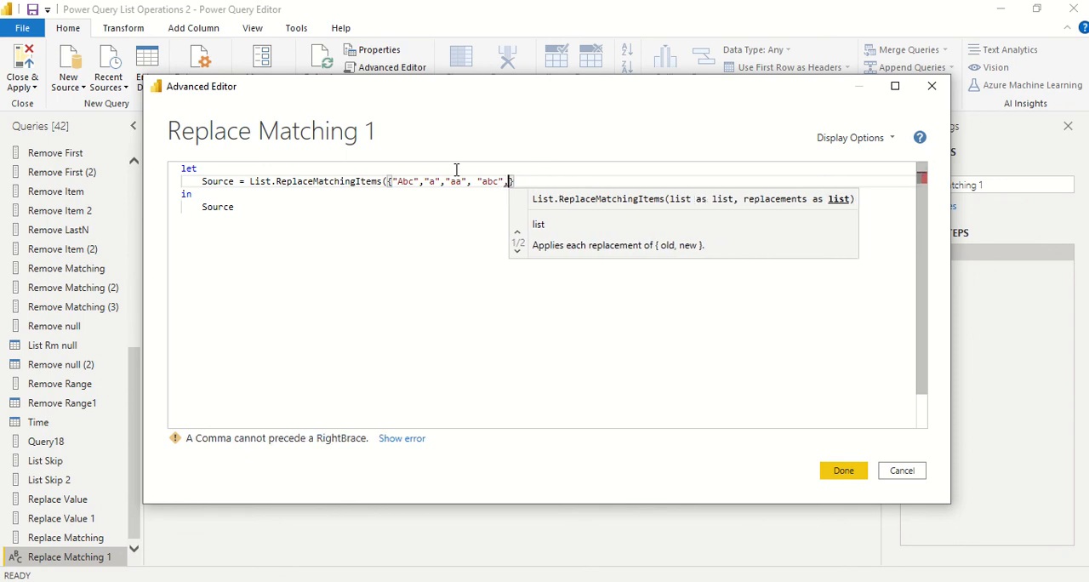
text(b)
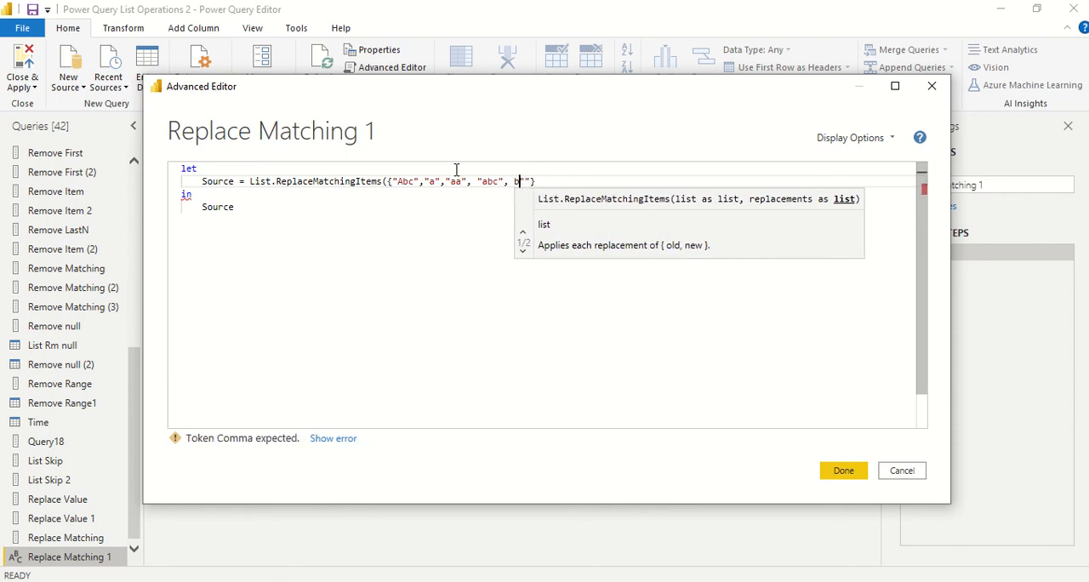
Step: Add the text items "b" and "c" to complete the list, followed by a comma for the replacements argument
key(Left)
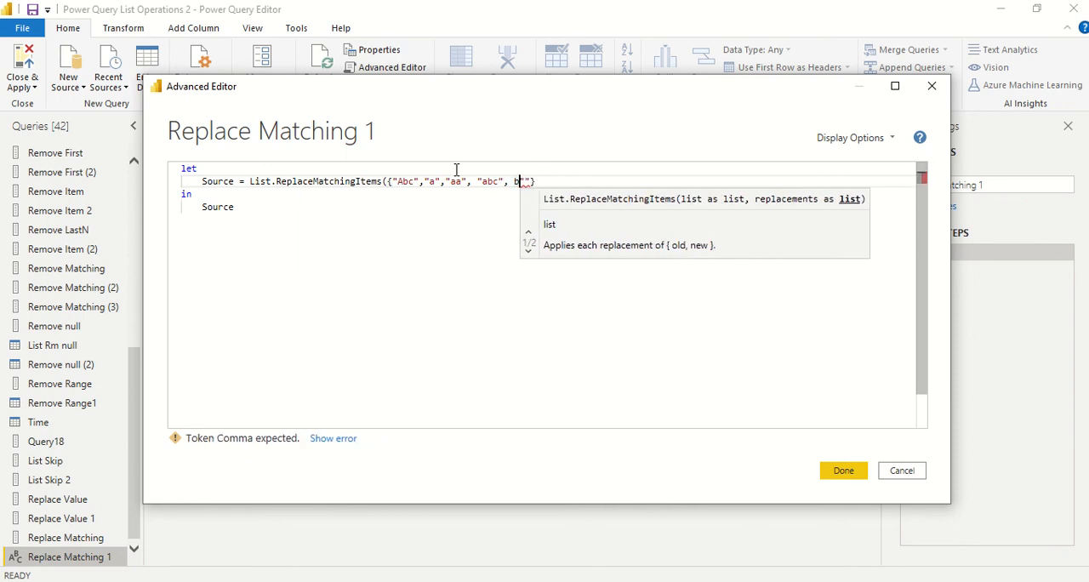
key(BackSpace)
key(Right)
text(b)
key(Right)
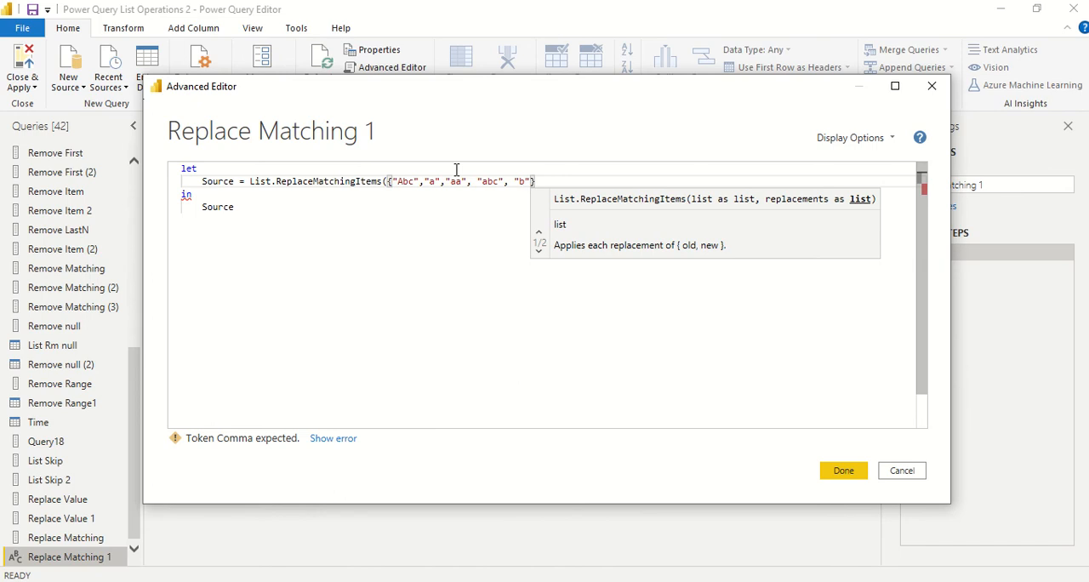
text(, "c)
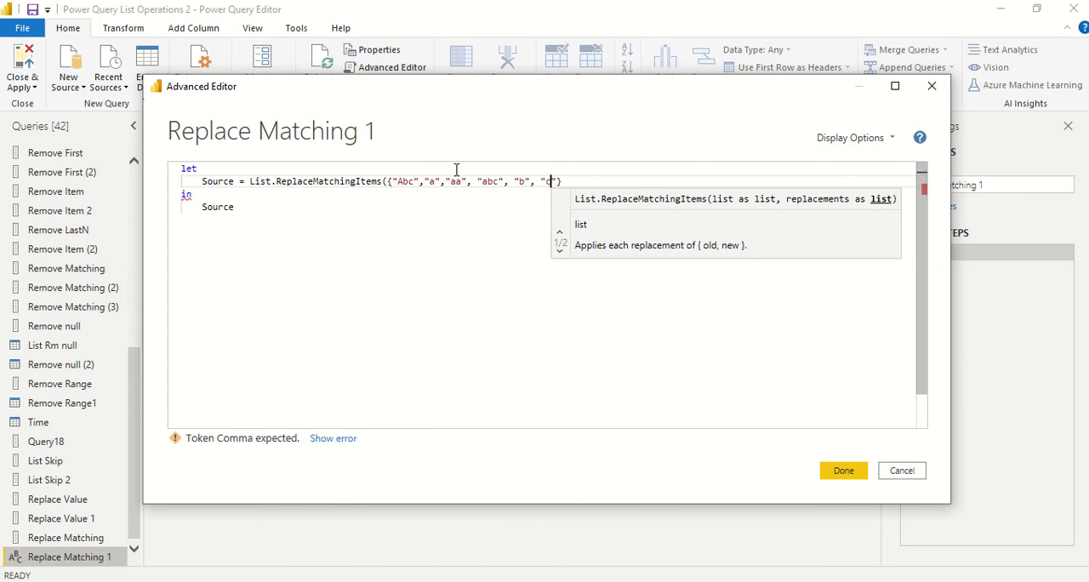
key(Right)
key(Right)
text(,)
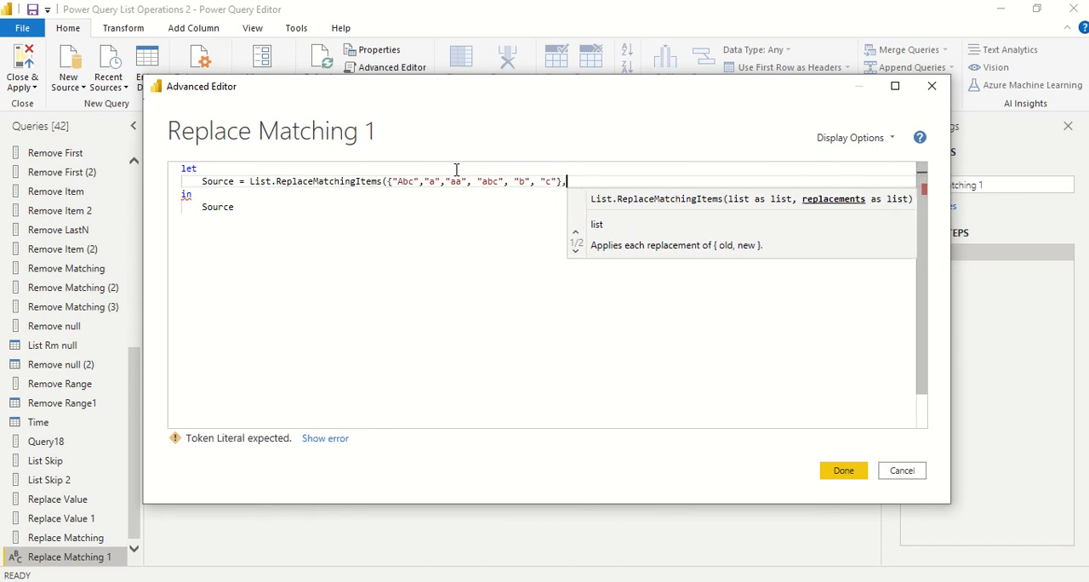
text({)
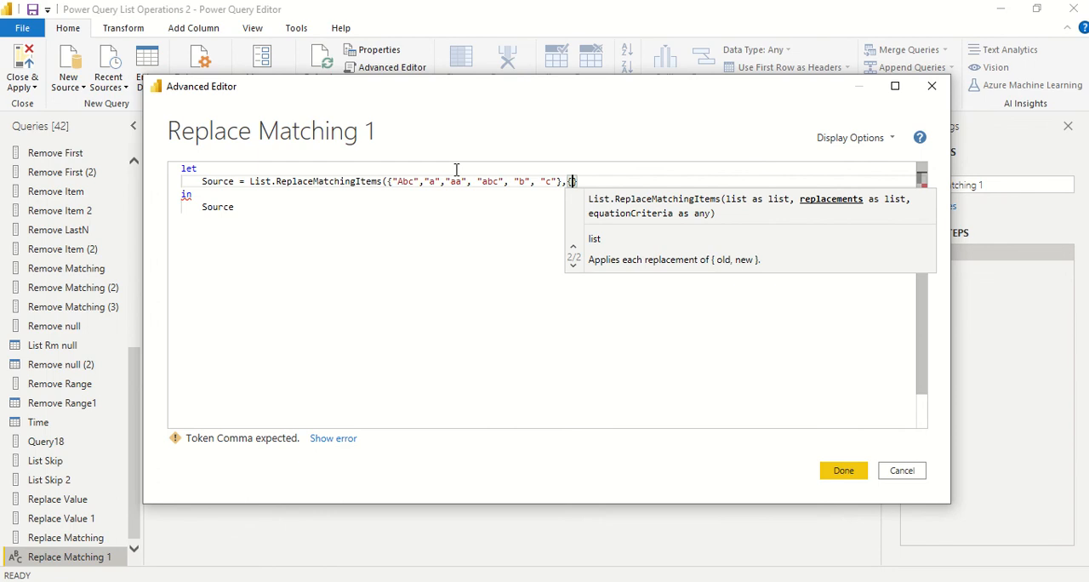
text({"a",)
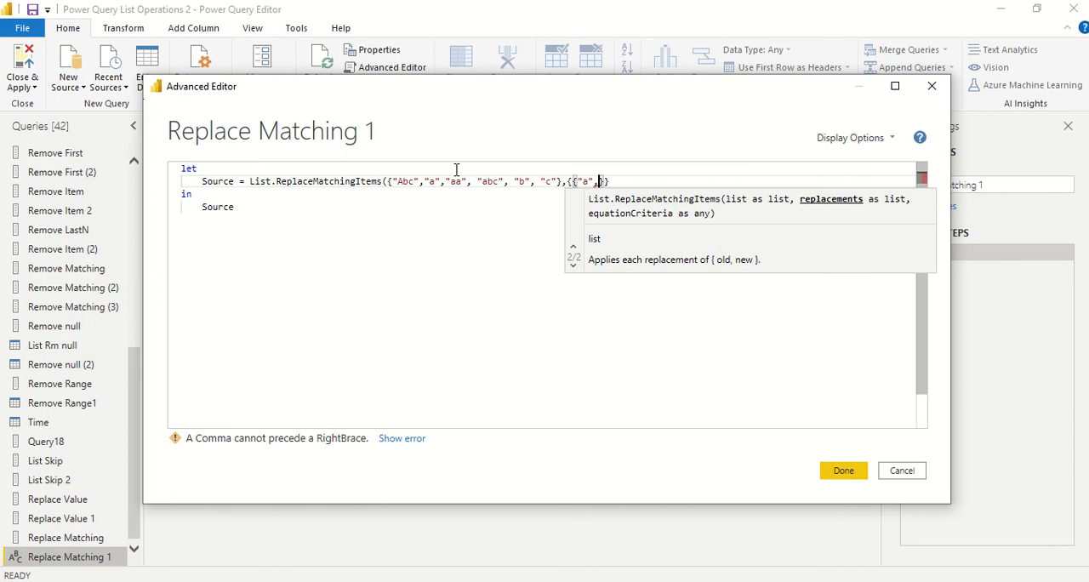
text(")
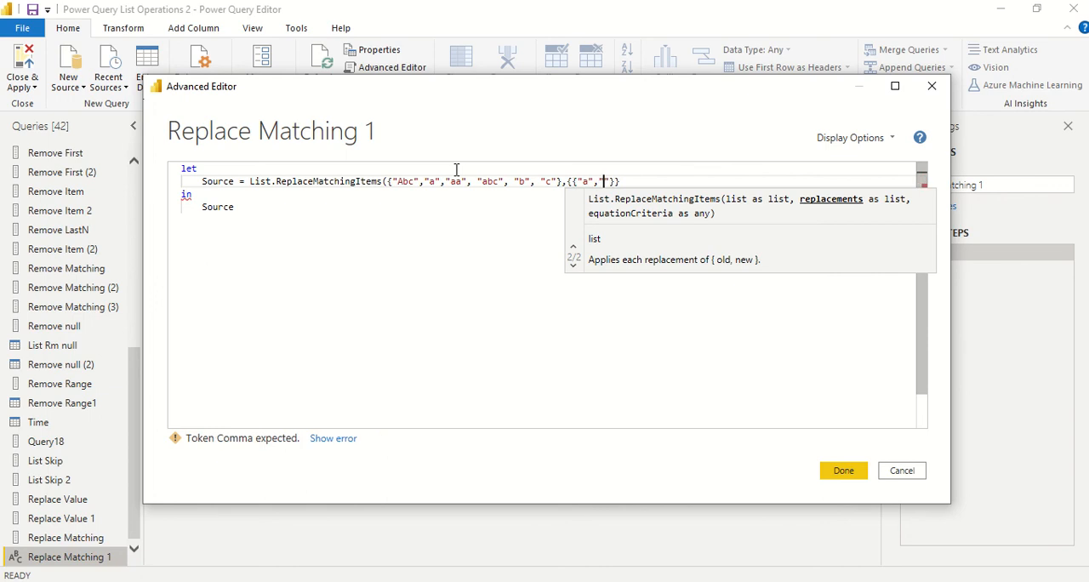
text(D"},)
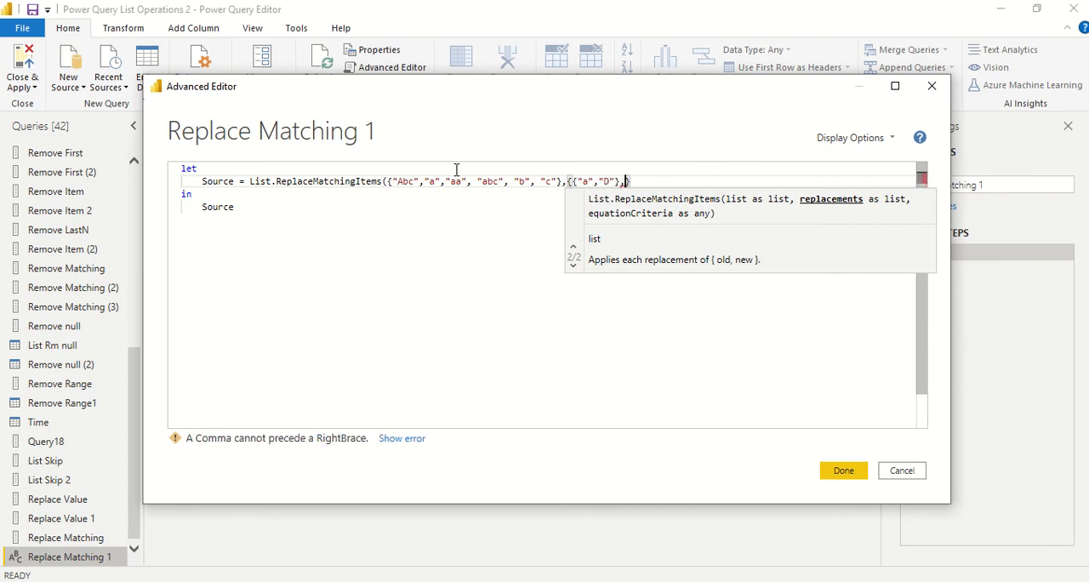
text({)
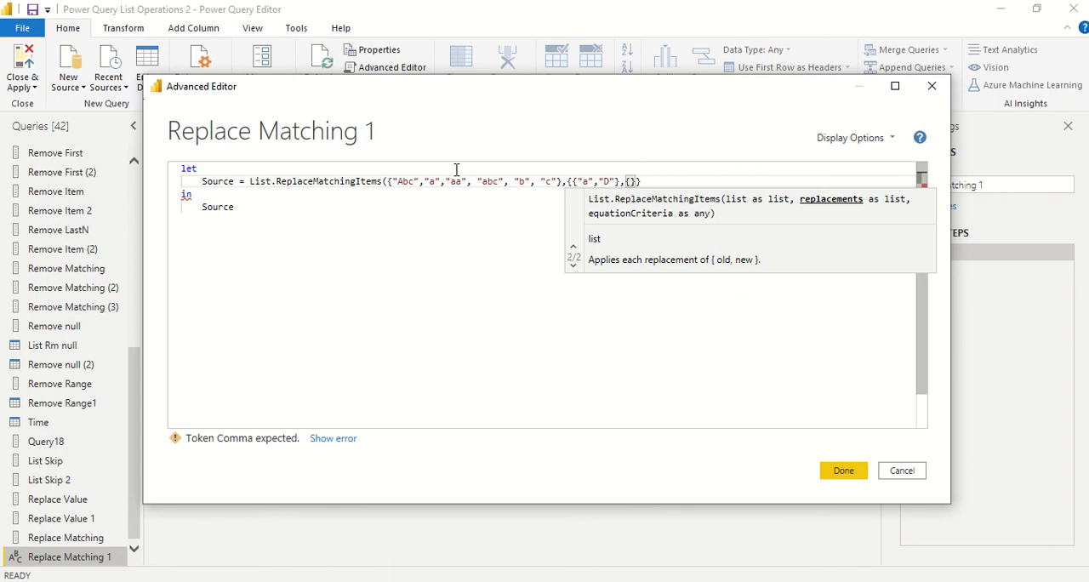
text("b",)
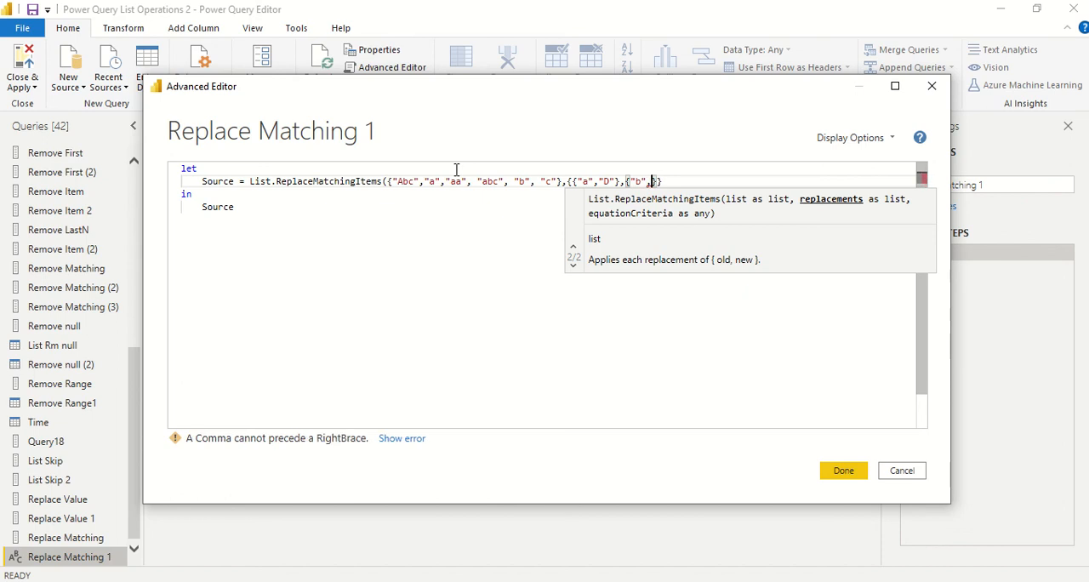
text(")
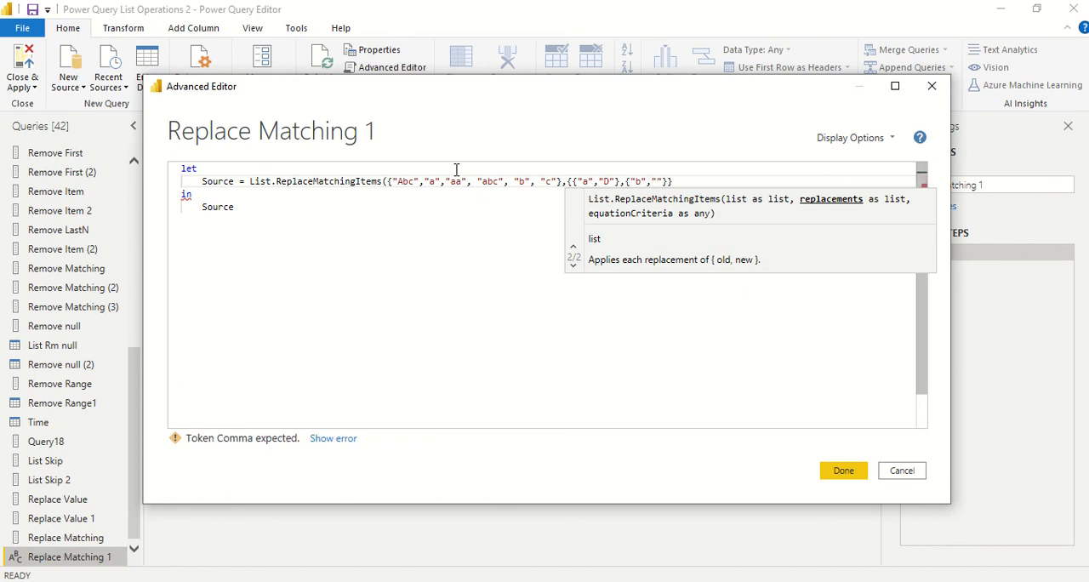
text(xYZ)
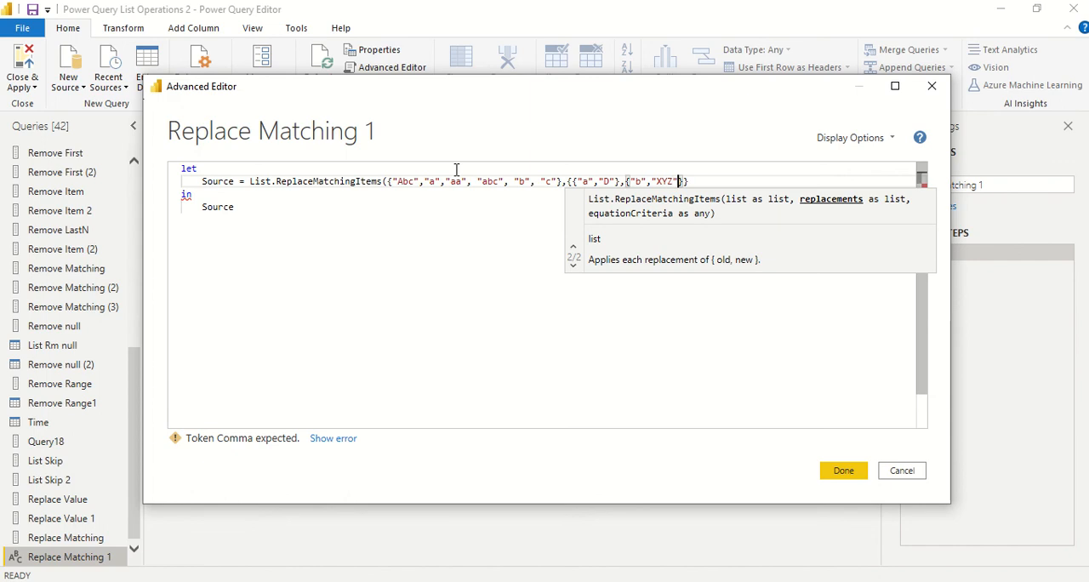
text(})
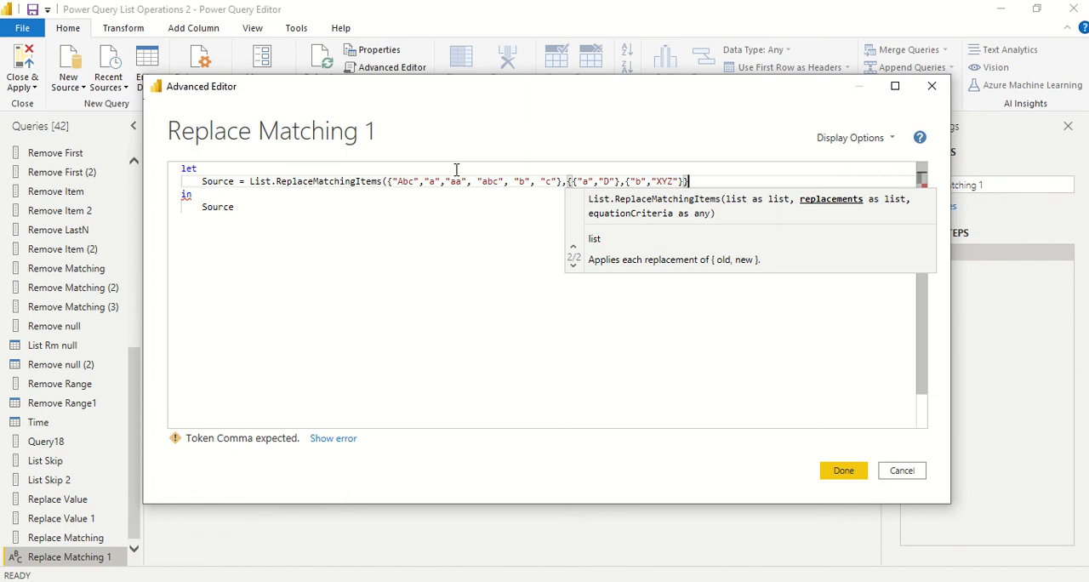
text())
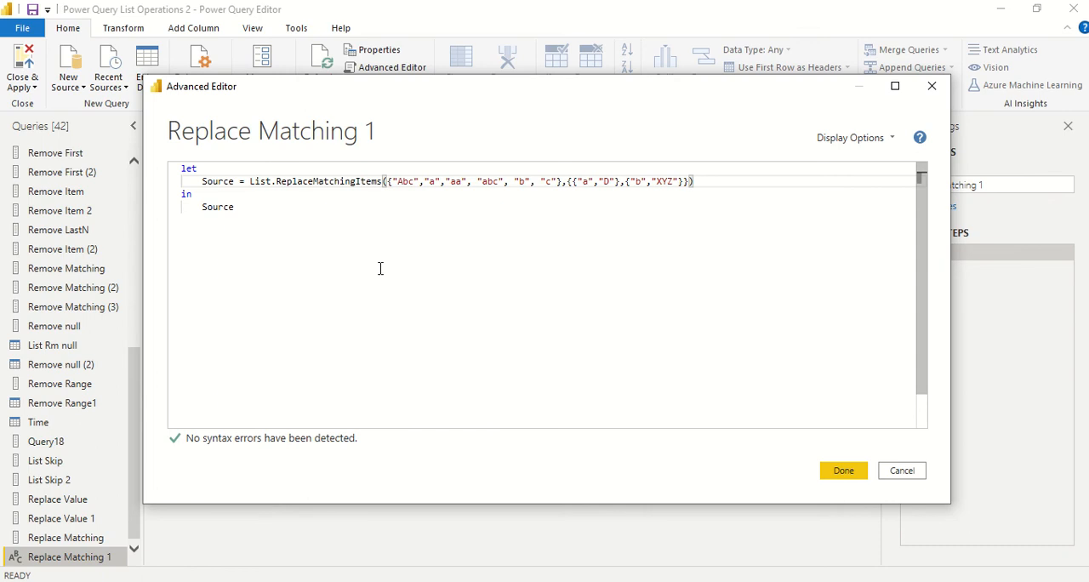
Step: Apply the finished List.ReplaceMatchingItems expression to the Replace Matching 1 query
click(853, 474)
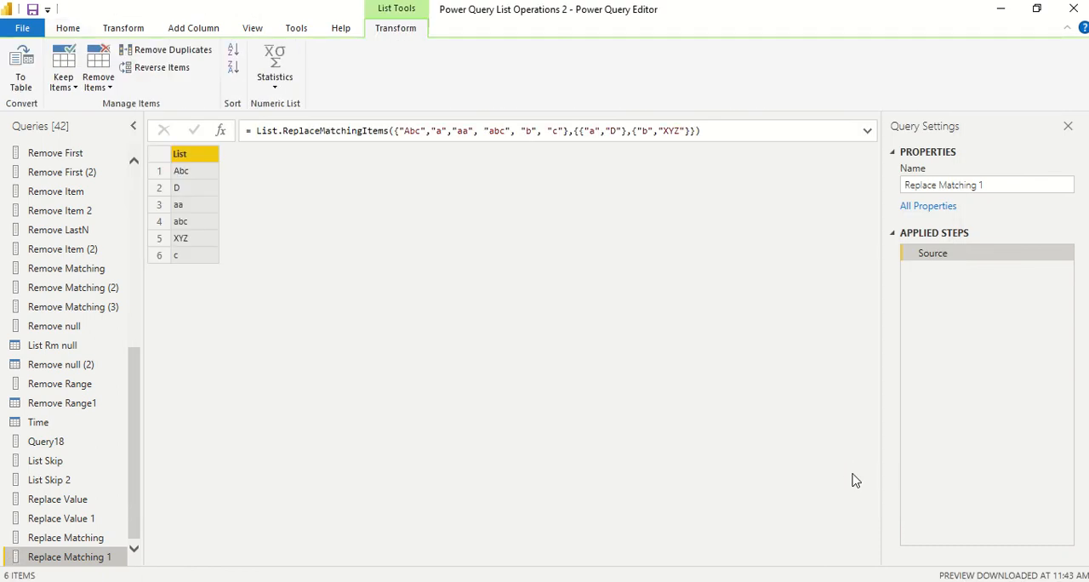
Step: Examine the list items and replacement pairs in the Replace Matching 1 formula against the resulting list
click(412, 134)
double_click(412, 132)
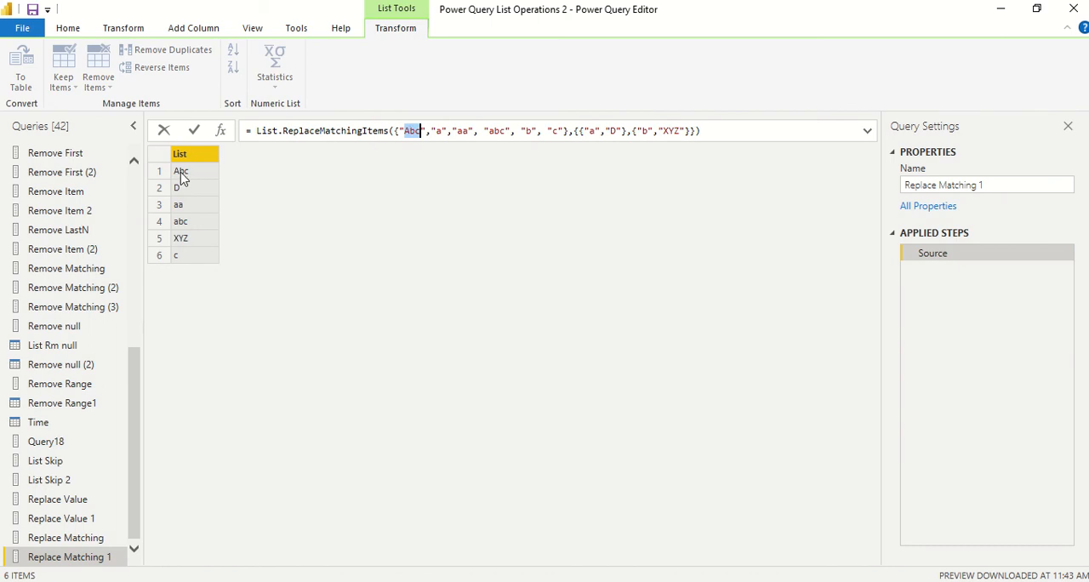
double_click(440, 132)
click(498, 130)
double_click(531, 131)
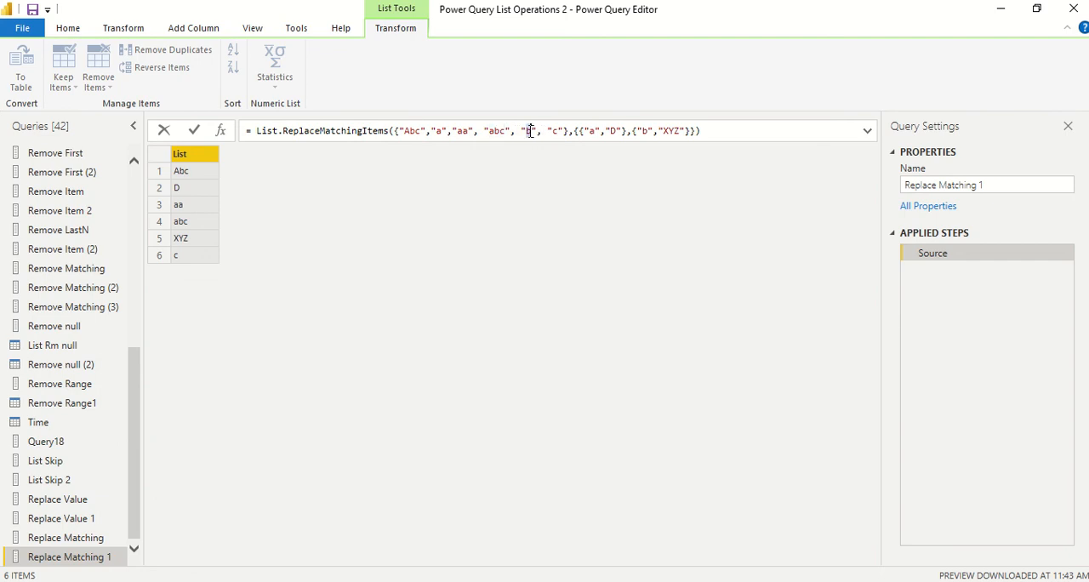
double_click(645, 131)
double_click(672, 130)
double_click(556, 130)
key(Return)
Step: Open the Data query to view its table columns
scroll(138, 182, up, 10)
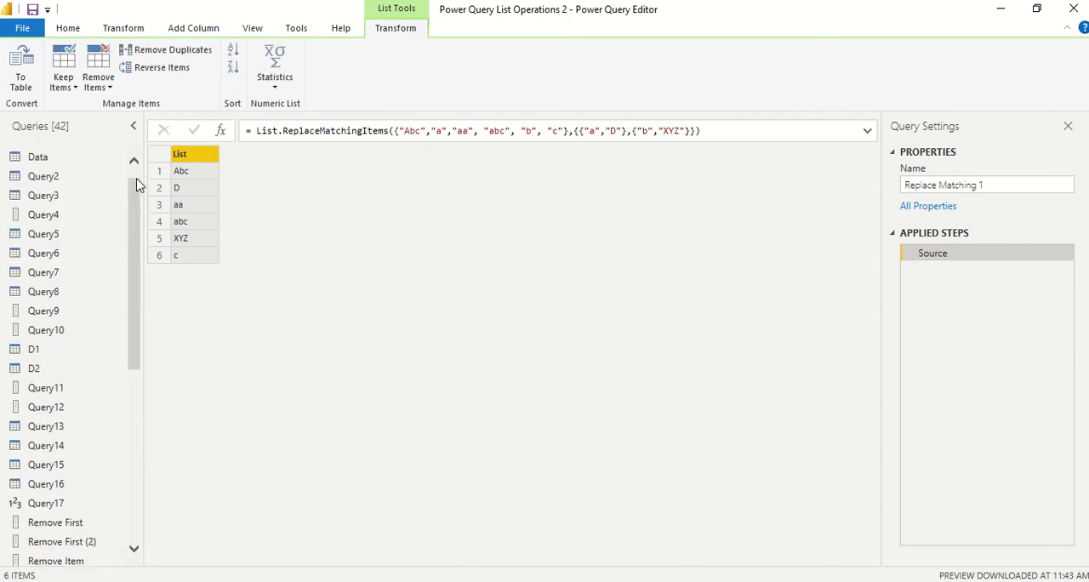
click(41, 174)
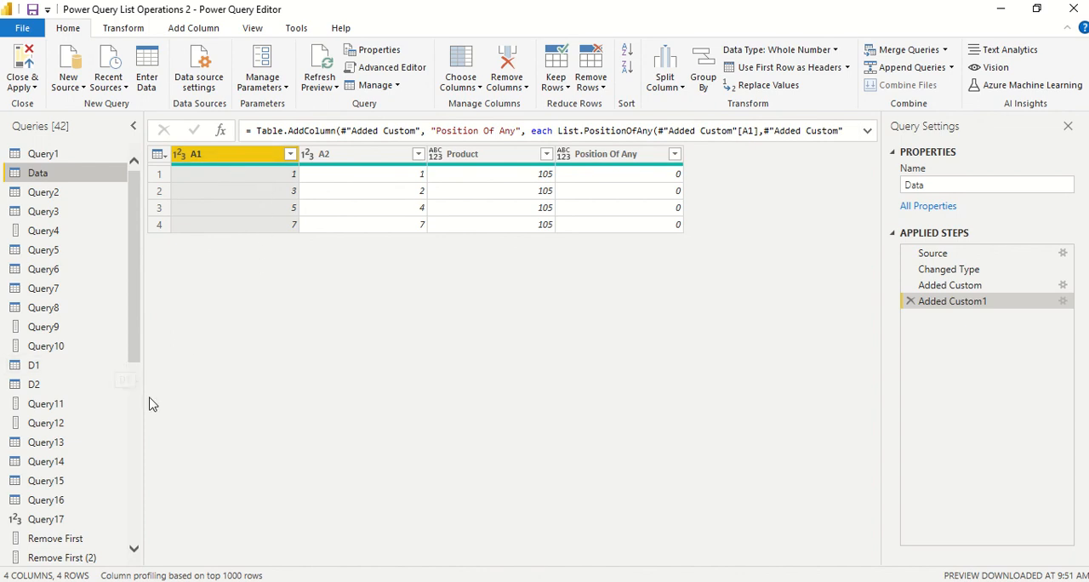
Step: In the Replace Matching 1 query code, duplicate the Source line below itself after a comma and name the copy Source1
scroll(136, 438, down, 2)
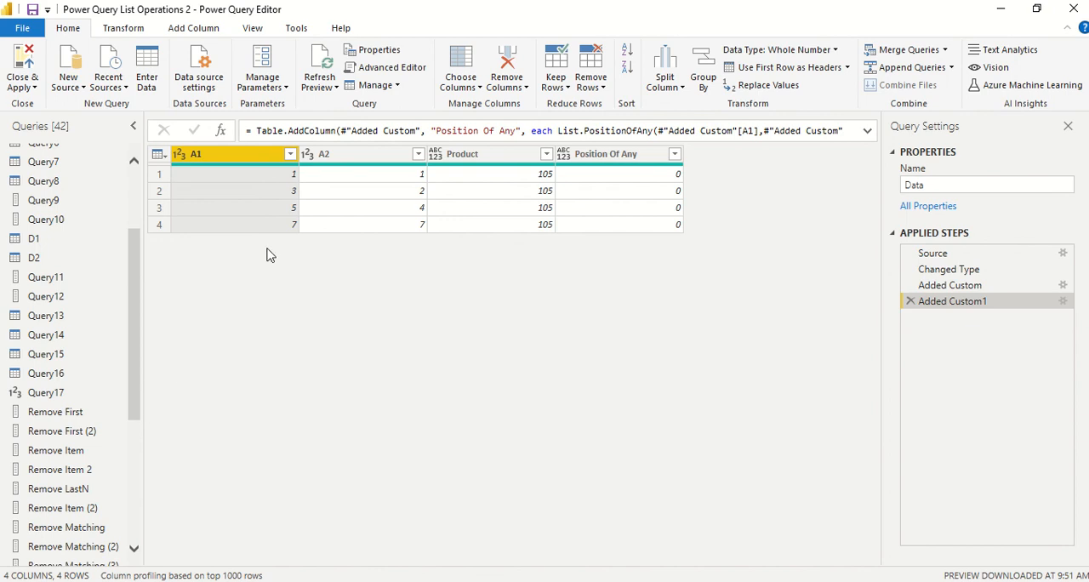
scroll(85, 555, down, 4)
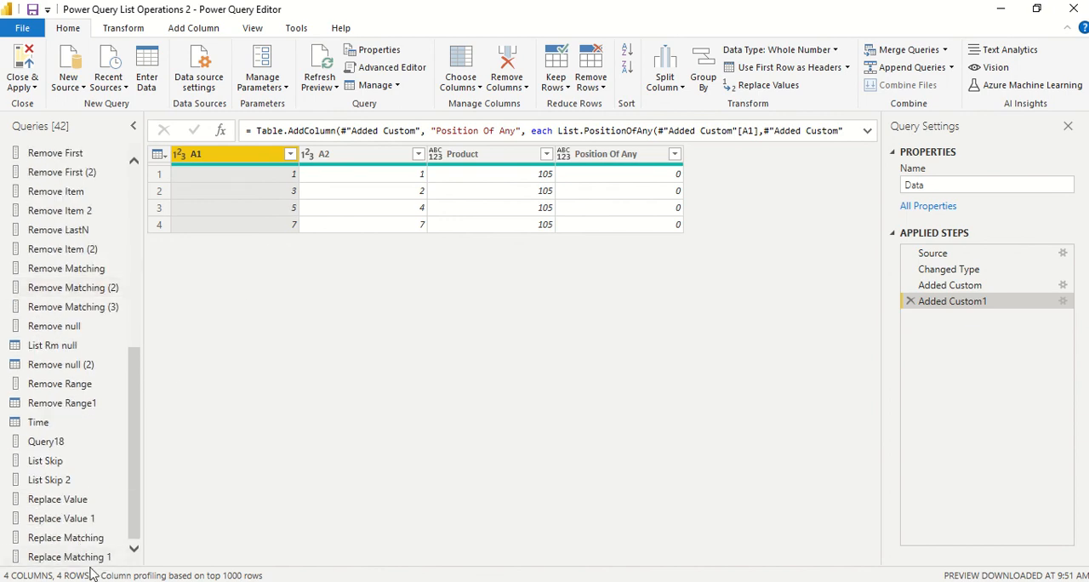
right_click(85, 559)
click(127, 553)
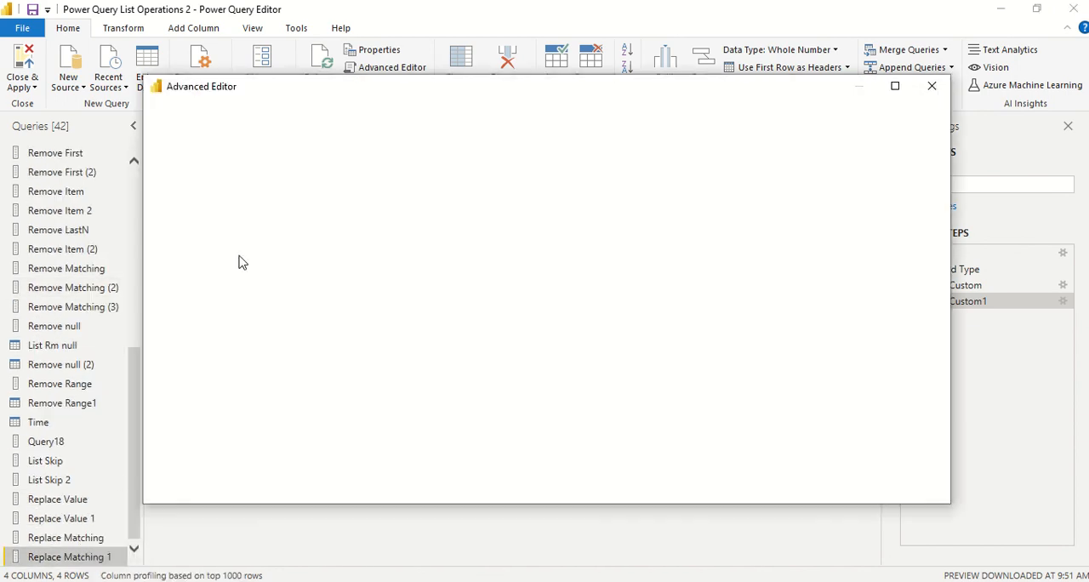
drag(698, 182, 203, 183)
key(ctrl+c)
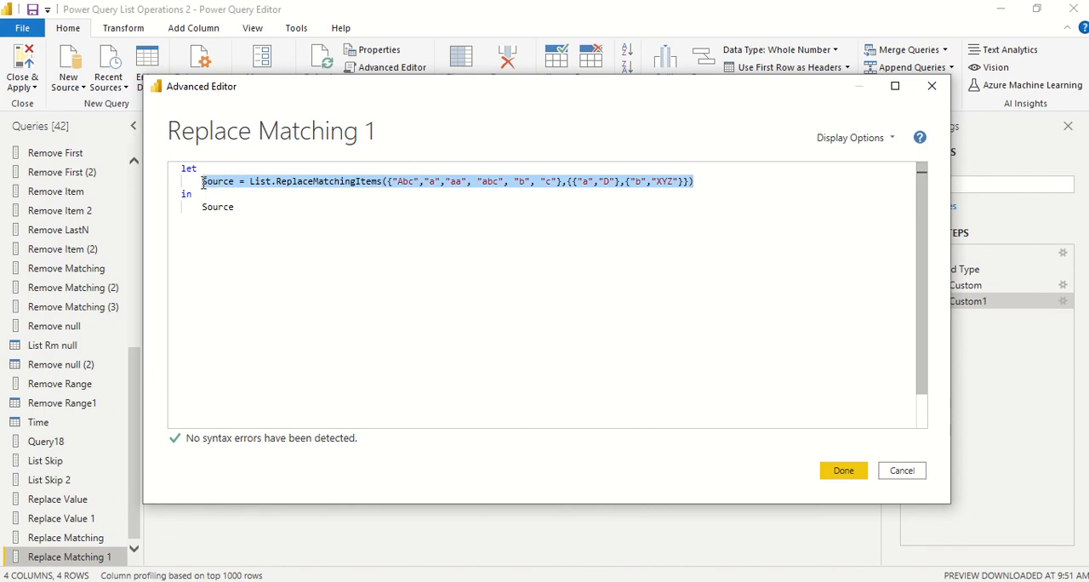
click(705, 182)
text(,)
key(Return)
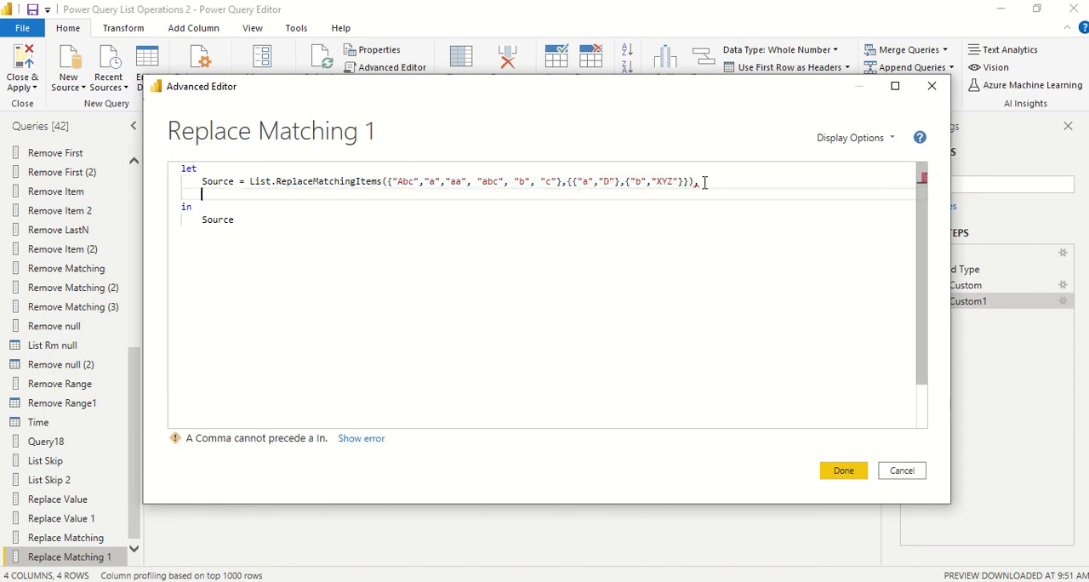
key(ctrl+v)
click(235, 195)
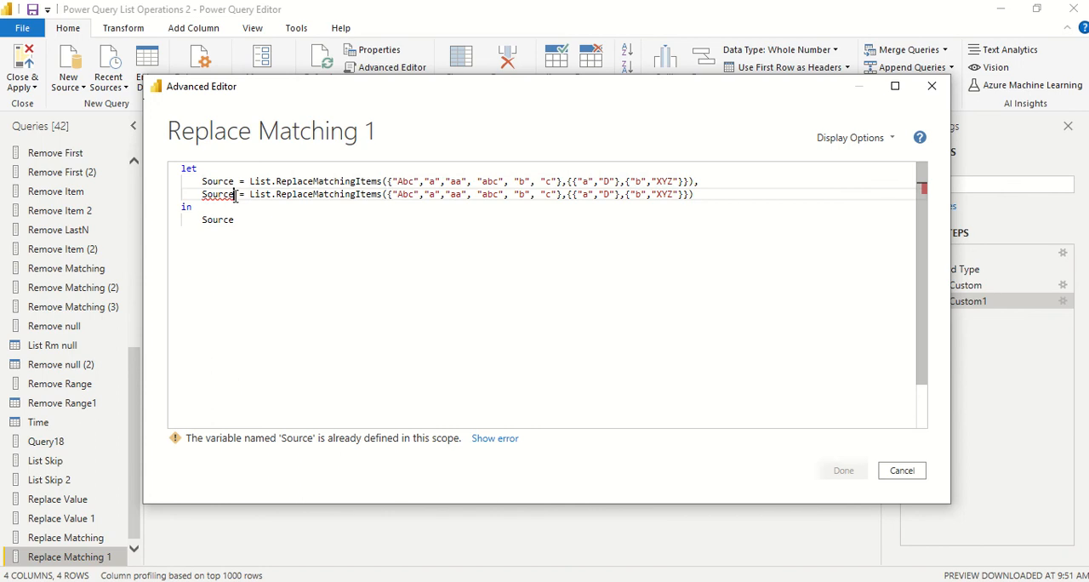
text(1)
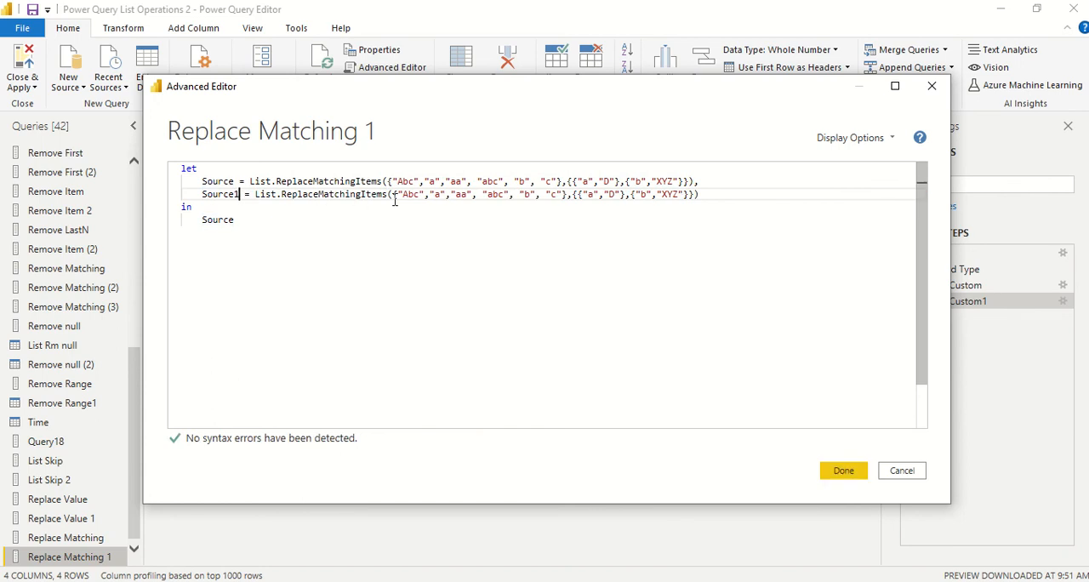
Step: Replace the arguments of List.ReplaceMatchingItems in the Source1 line with Data[A1] as the input list, followed by a comma
drag(392, 195, 707, 197)
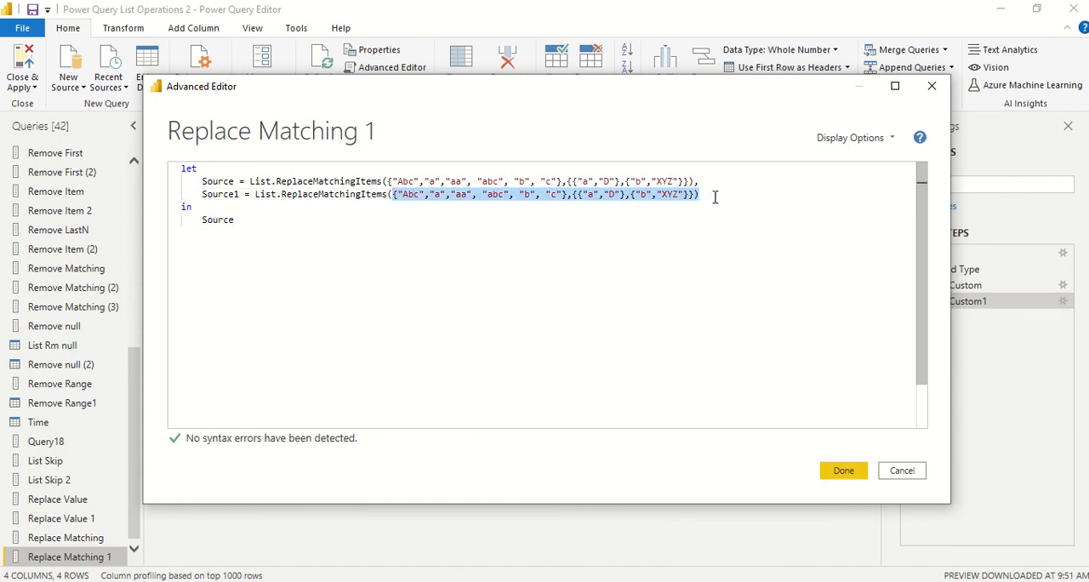
key(Delete)
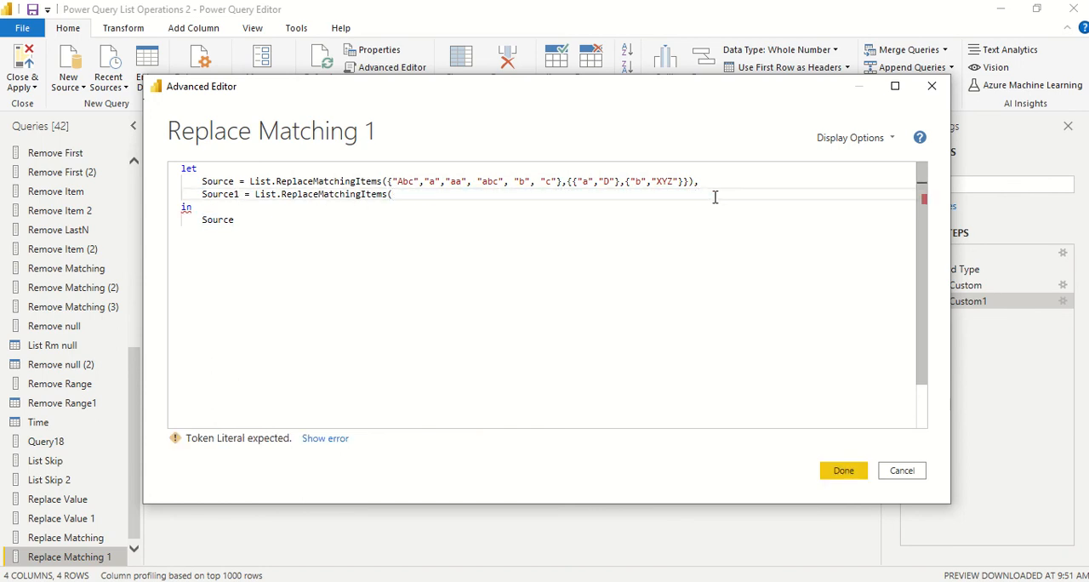
text(Data[A1)
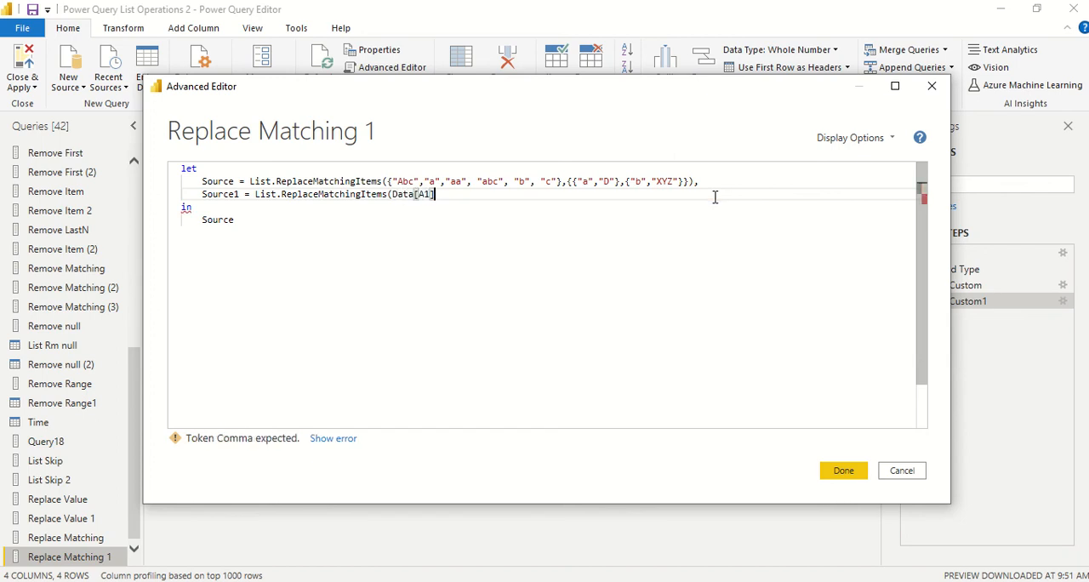
text(], {)
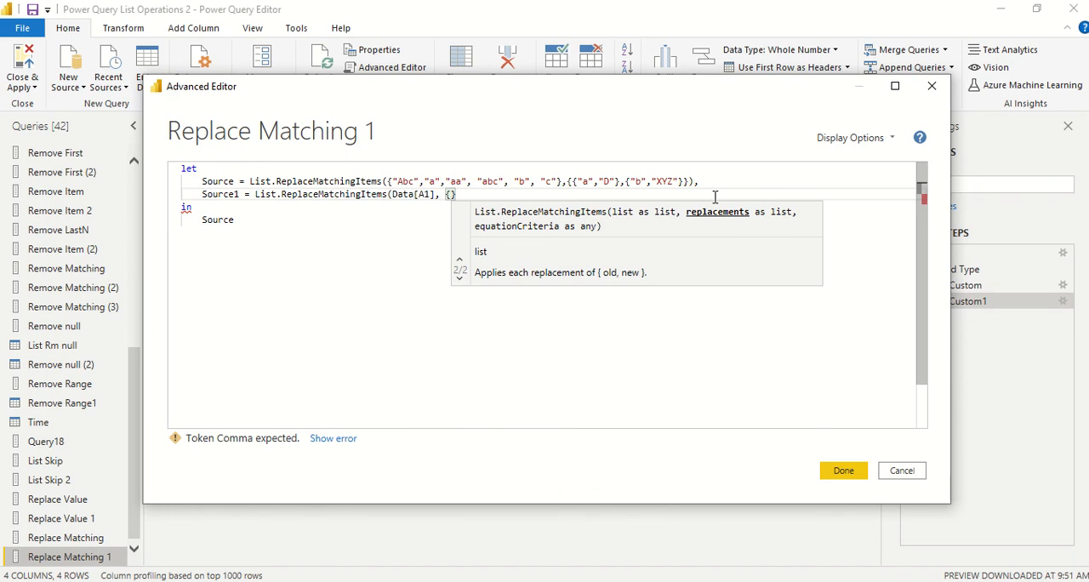
text({3)
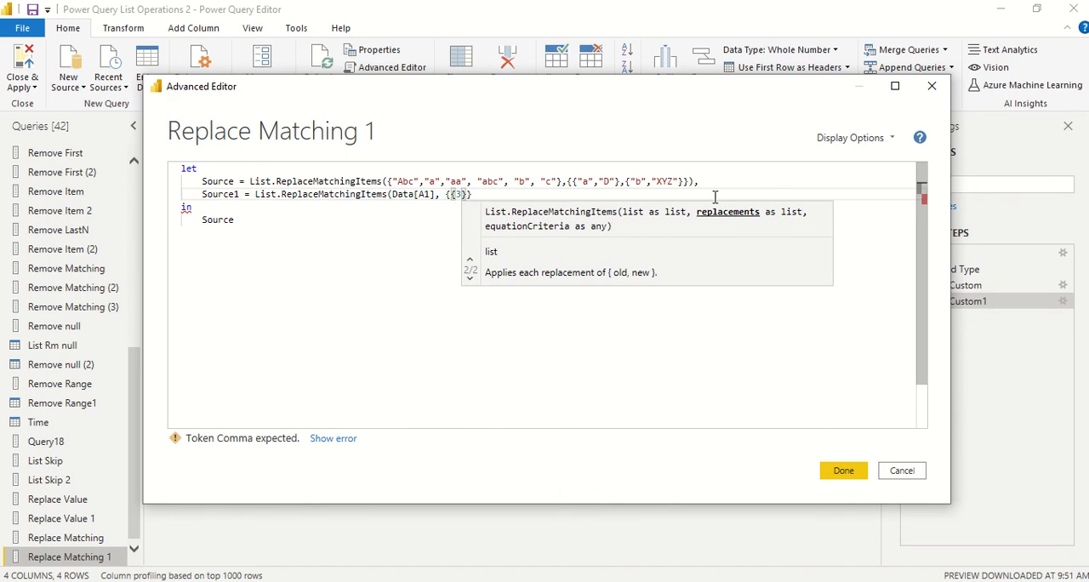
text(,8})
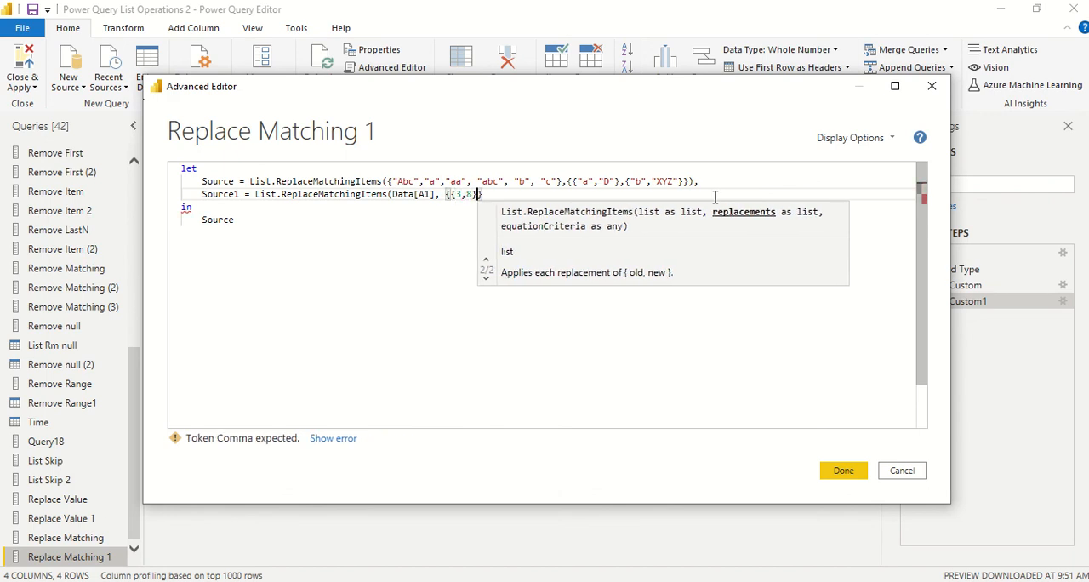
text(,{)
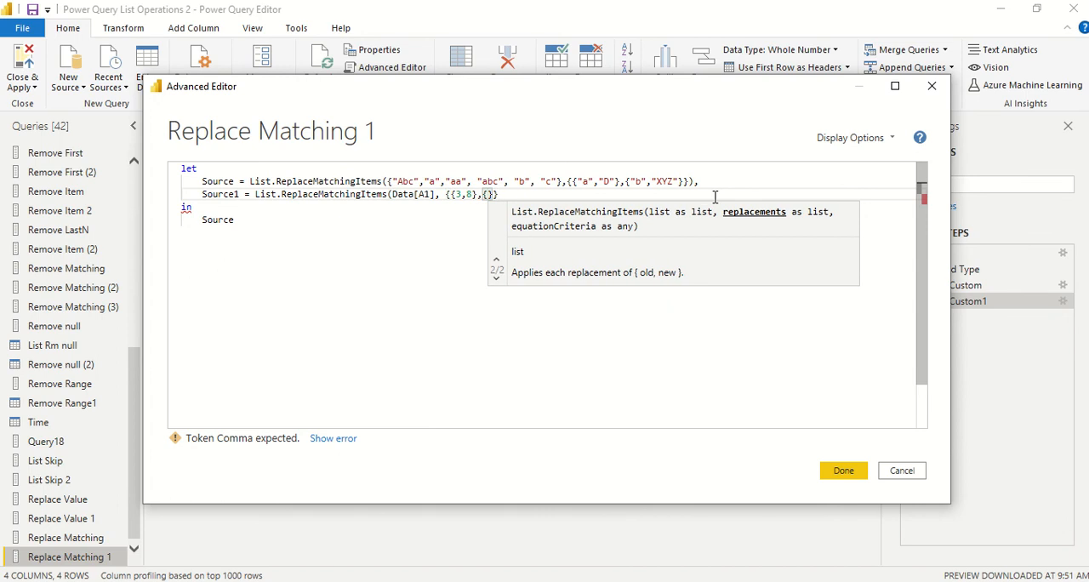
text(5,9)
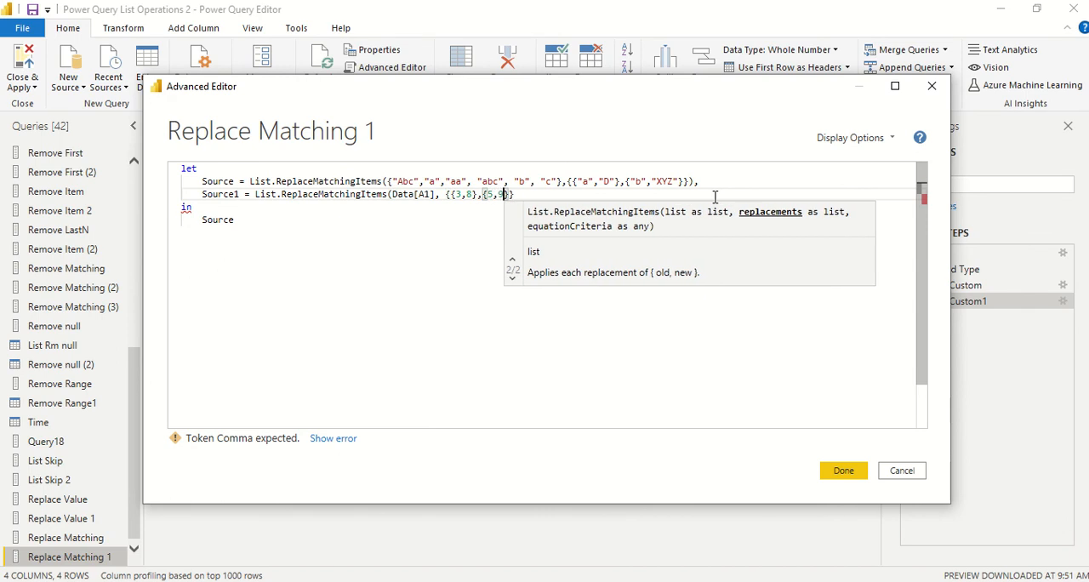
text(}}))
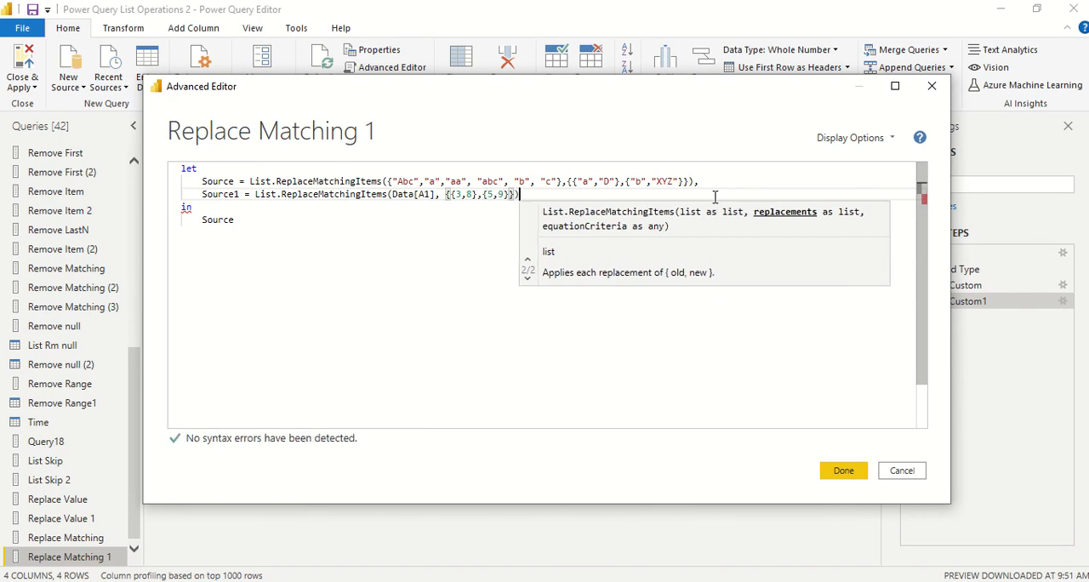
Step: Set the query's output after "in" to Source1, apply the code and open the Replace Matching 1 result
double_click(212, 194)
key(ctrl+c)
double_click(218, 220)
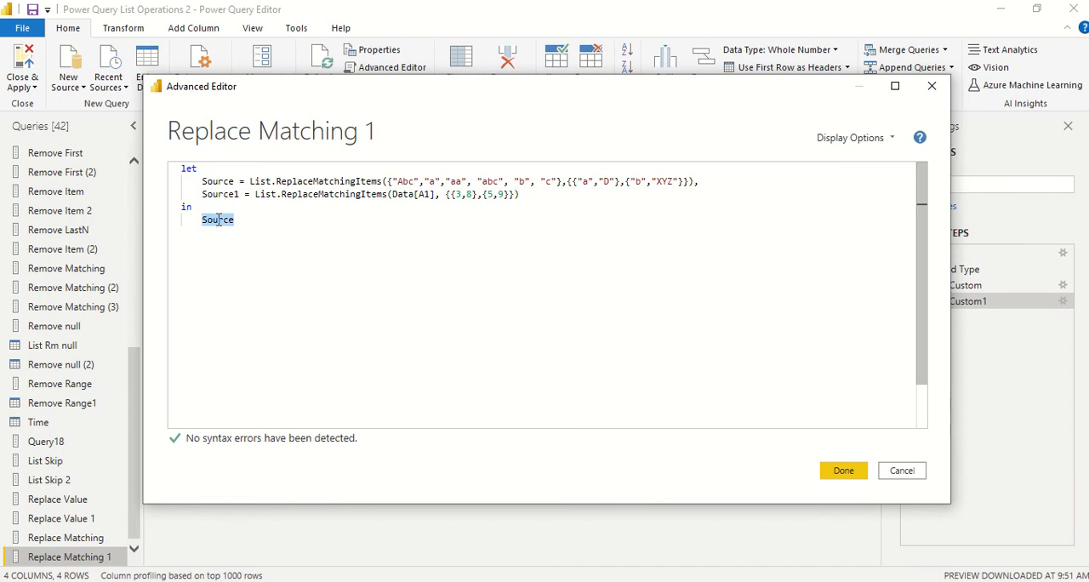
key(ctrl+v)
click(854, 473)
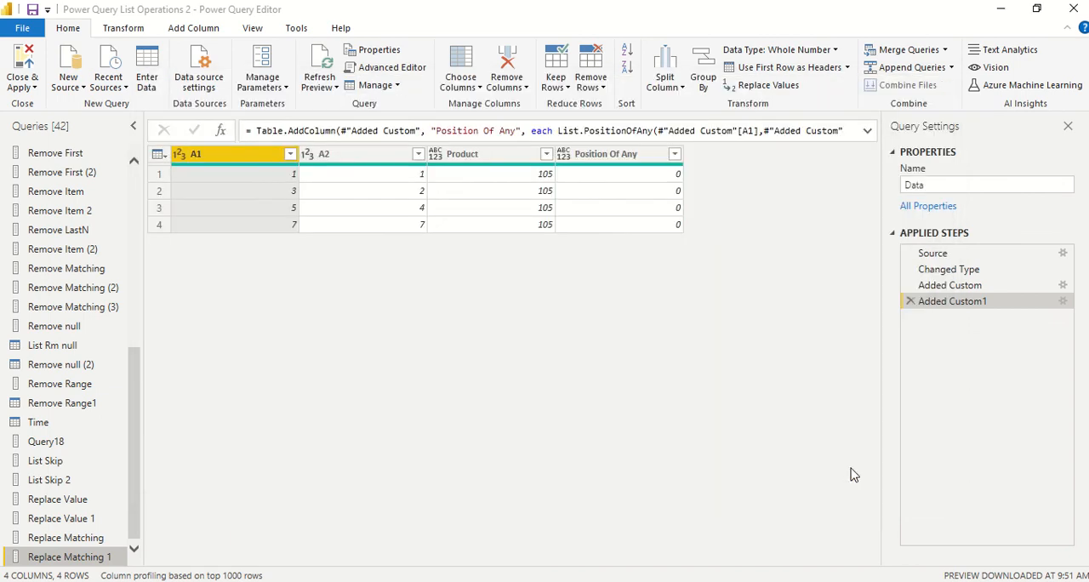
click(103, 557)
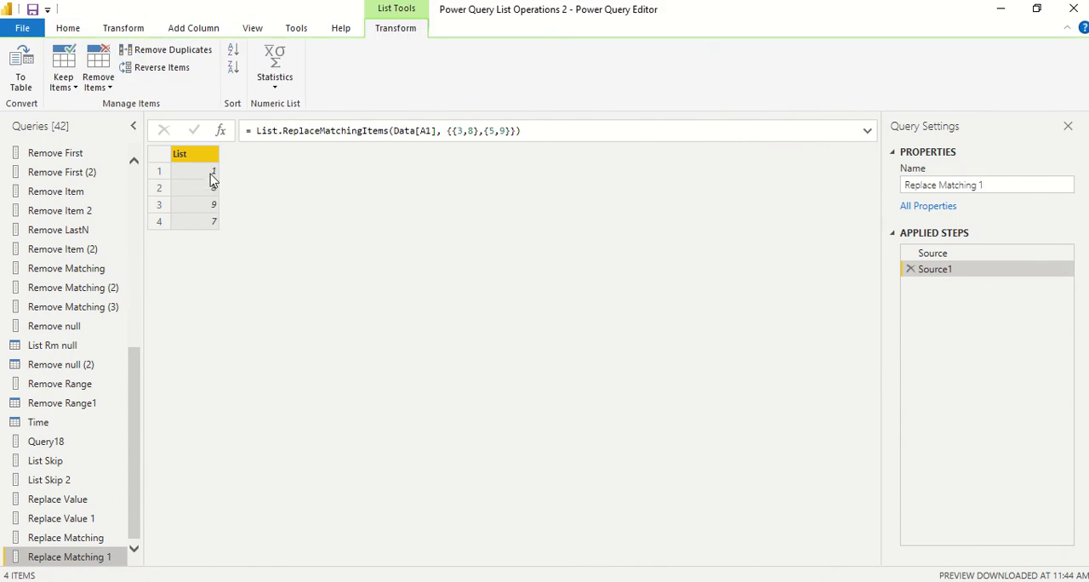